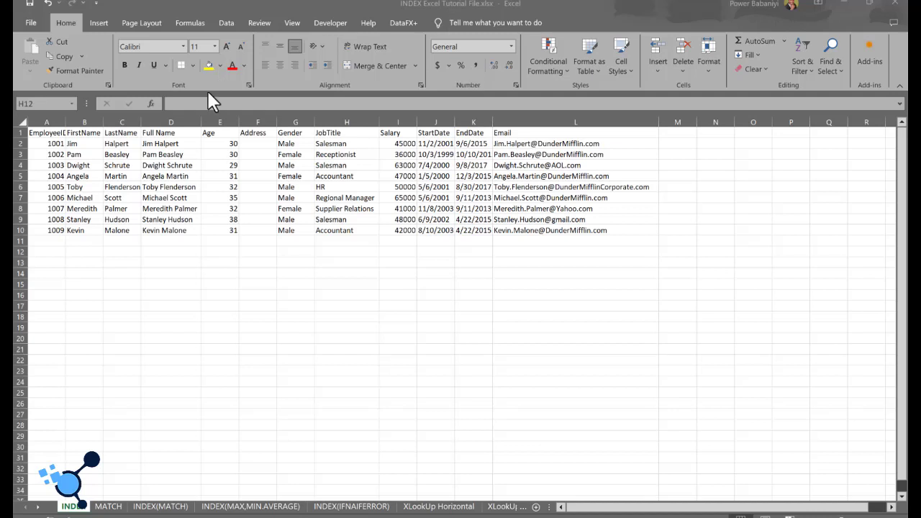
Step: Examine the employee table's Salary, FirstName, Full Name and Email columns
left_click(403, 176)
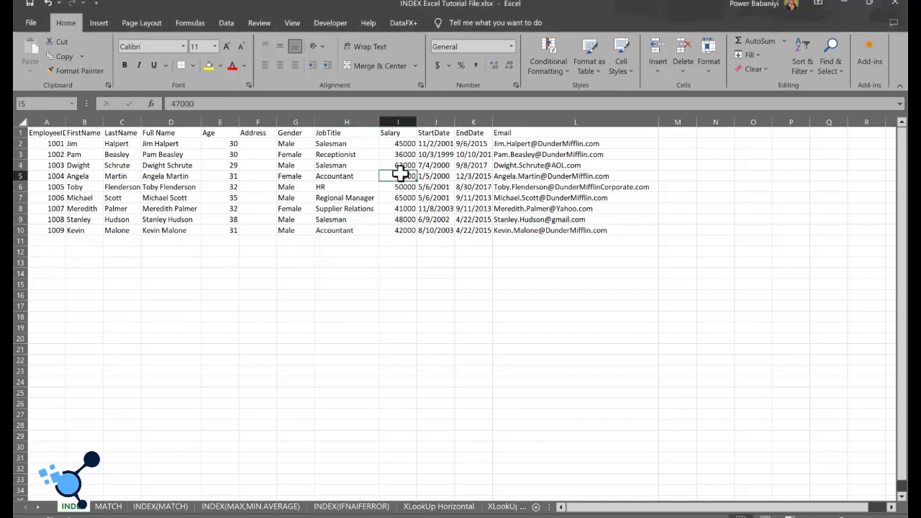
left_click(81, 177)
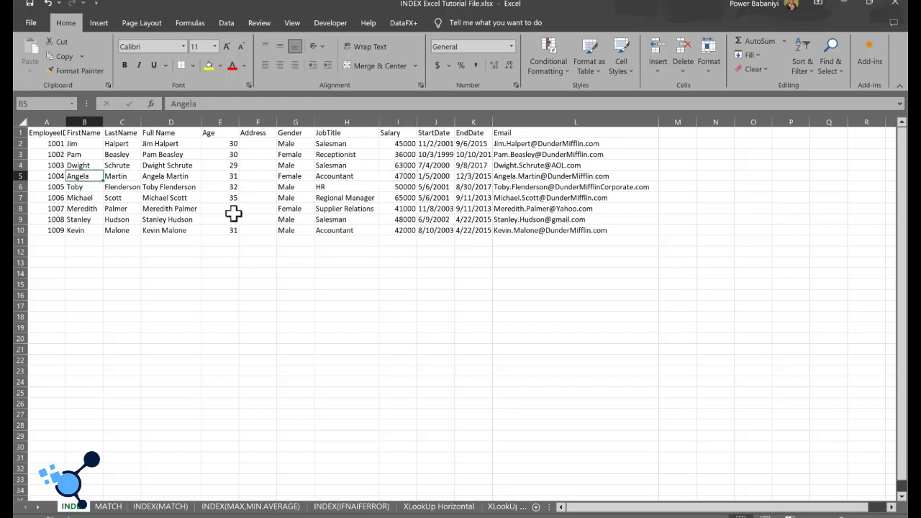
left_click(519, 187)
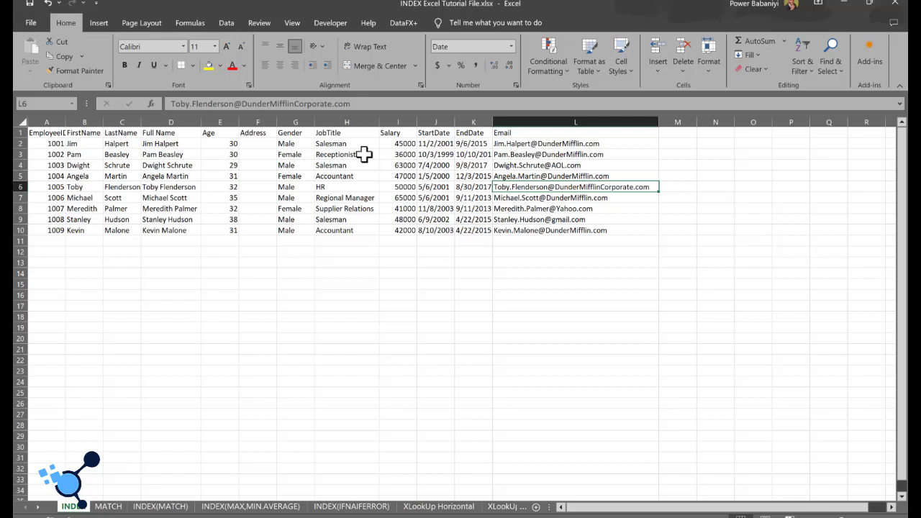
left_click(563, 123)
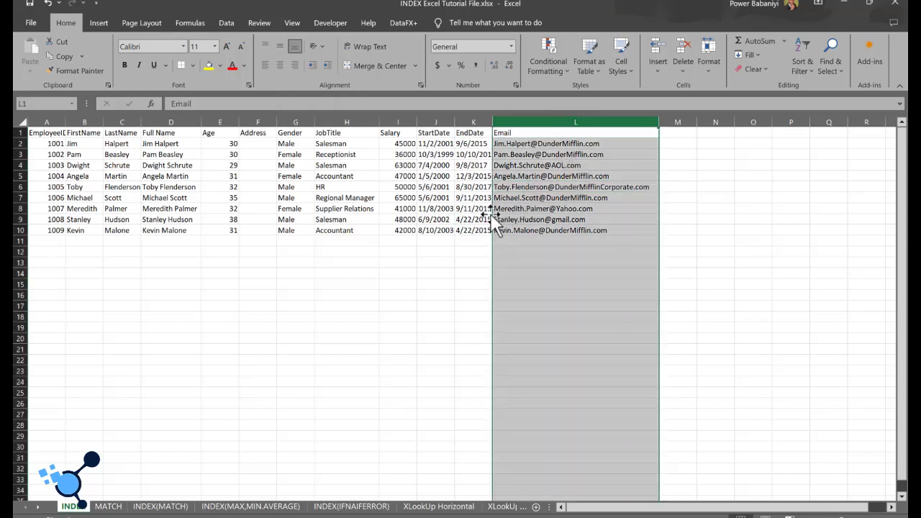
left_click(156, 121)
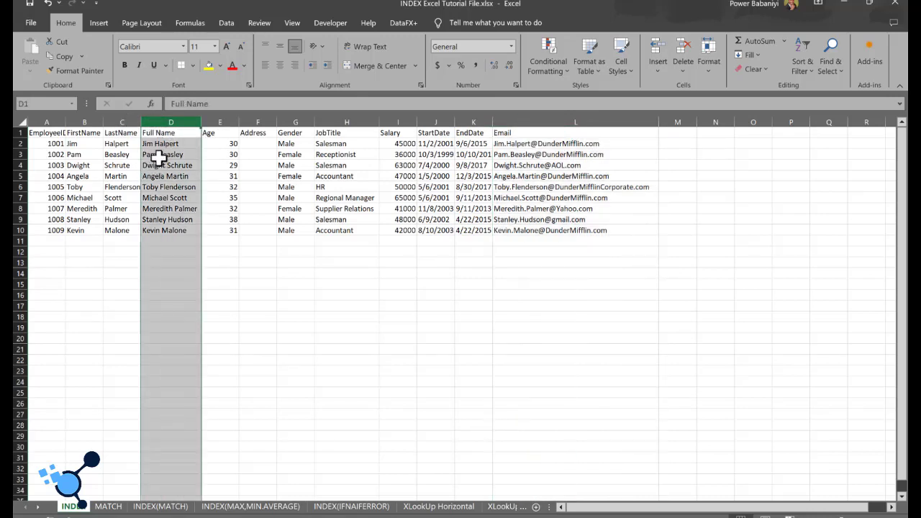
left_click(541, 122)
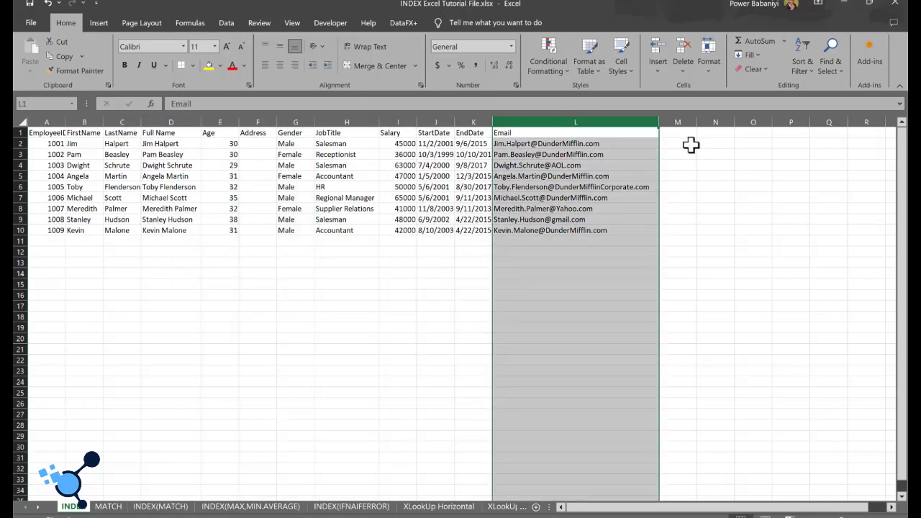
left_click(715, 123)
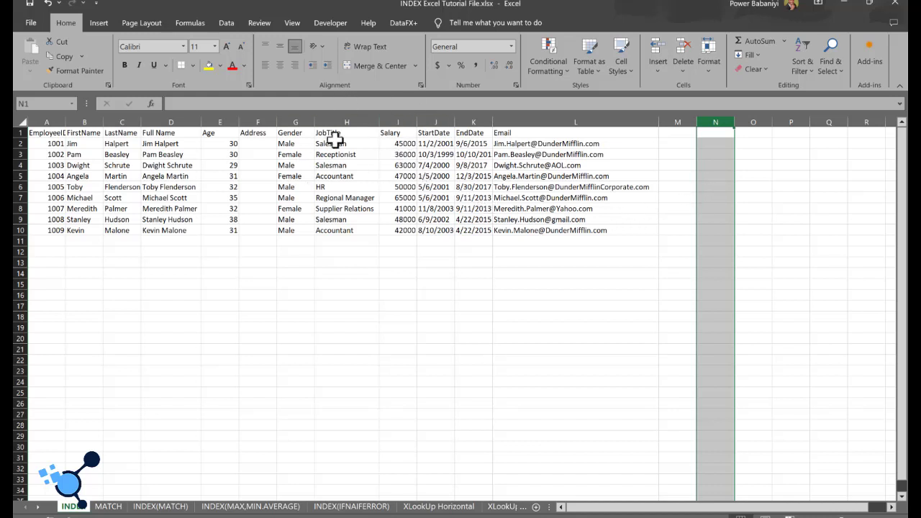
left_click(170, 177)
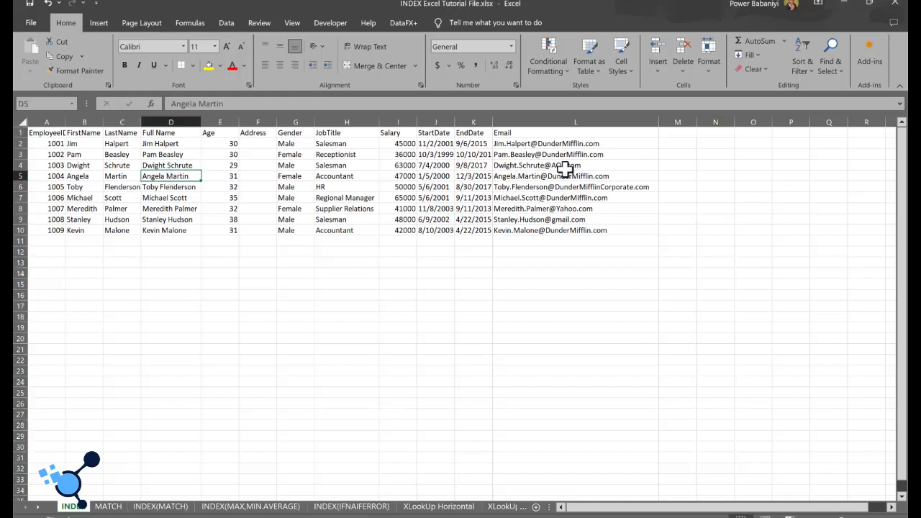
left_click(564, 167)
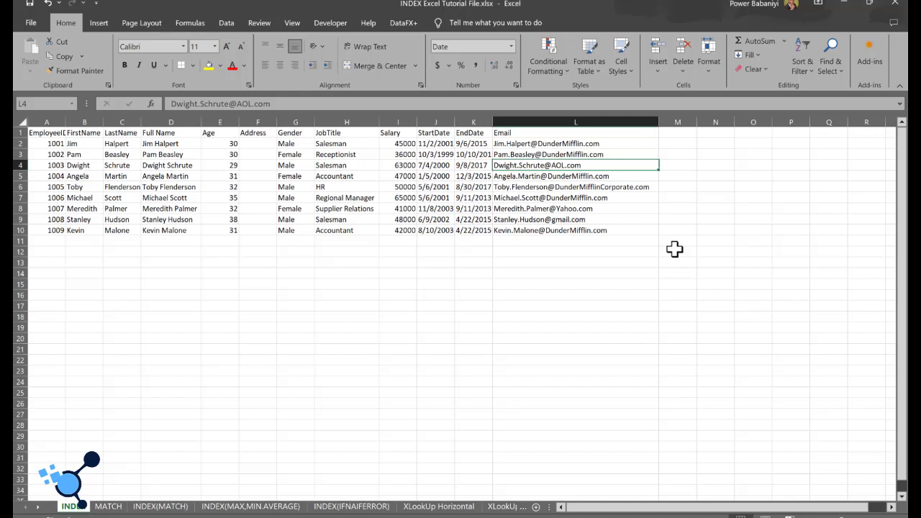
left_click(559, 242)
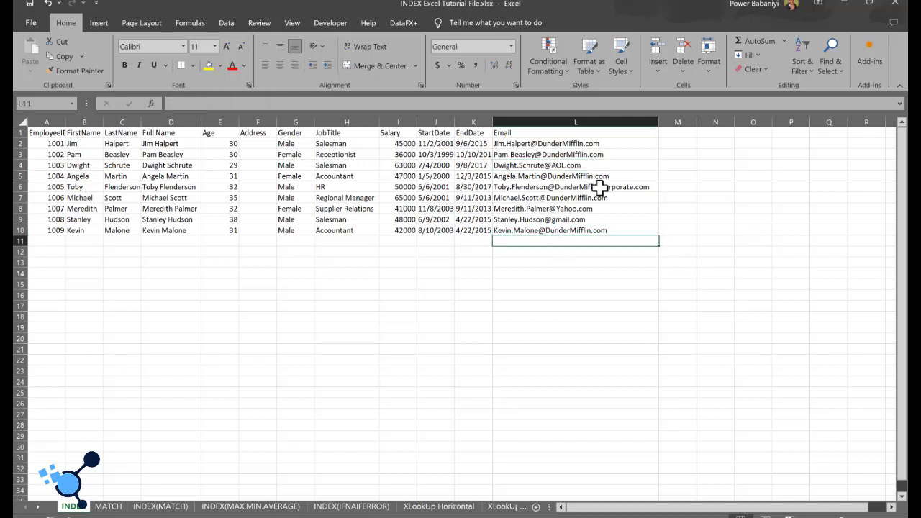
Step: Add the headers NAME in cell M1 and EMAIL in cell N1 beside the employee table
left_click(715, 132)
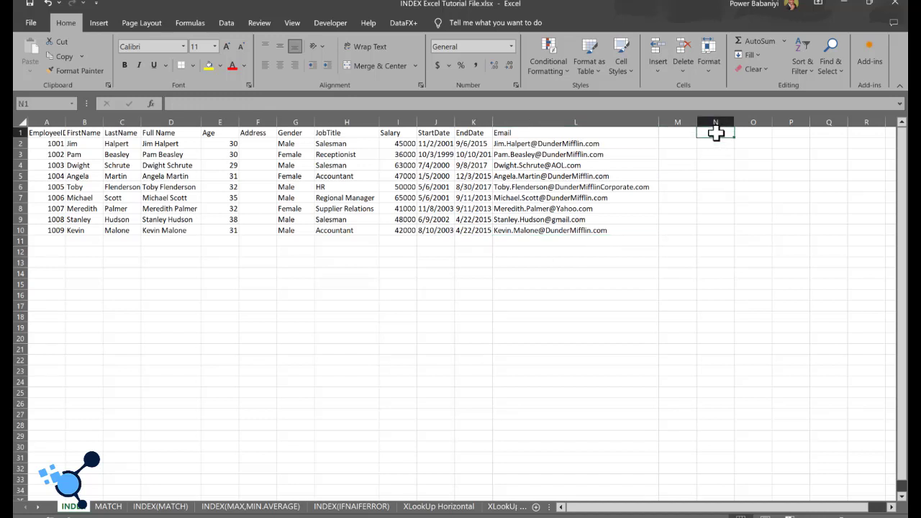
type("EMAIL")
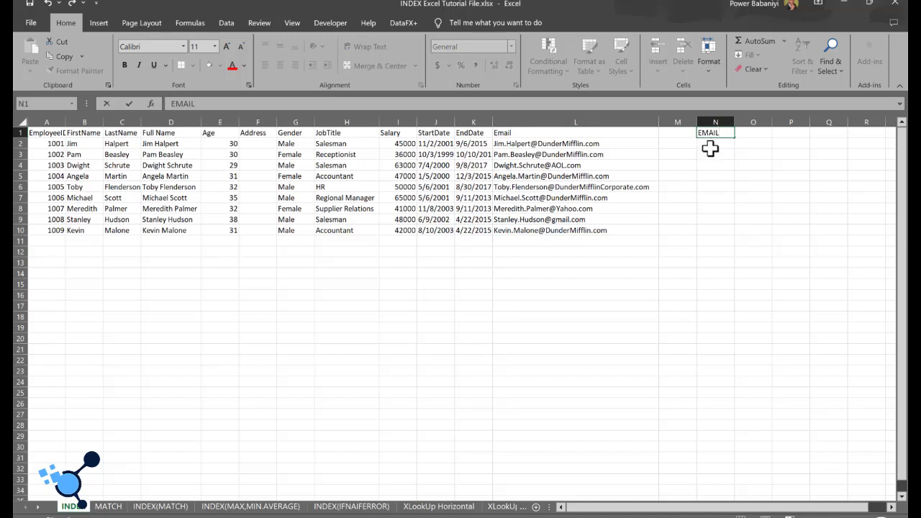
key("Return")
left_click(681, 136)
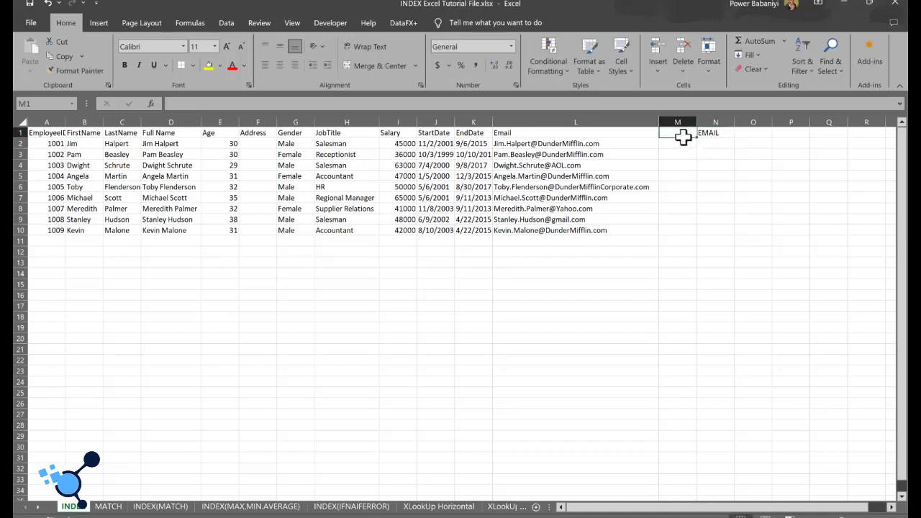
type("NAME")
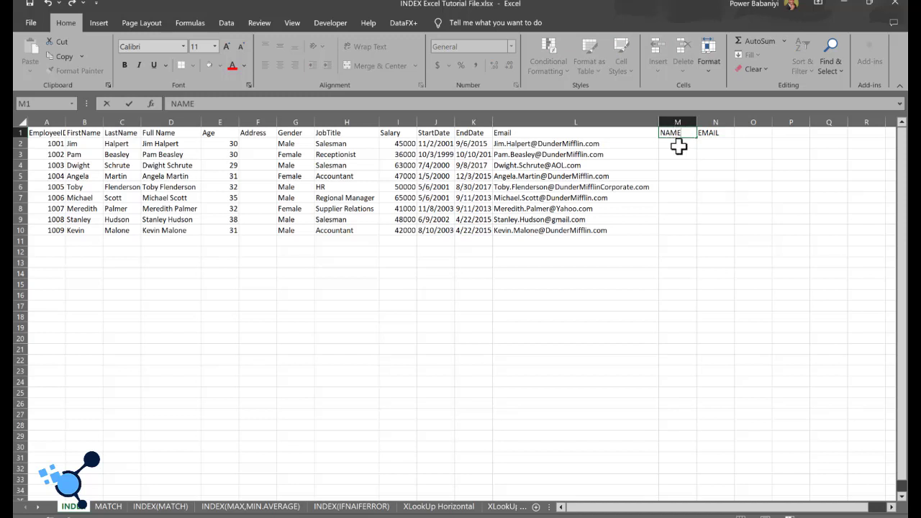
key("Return")
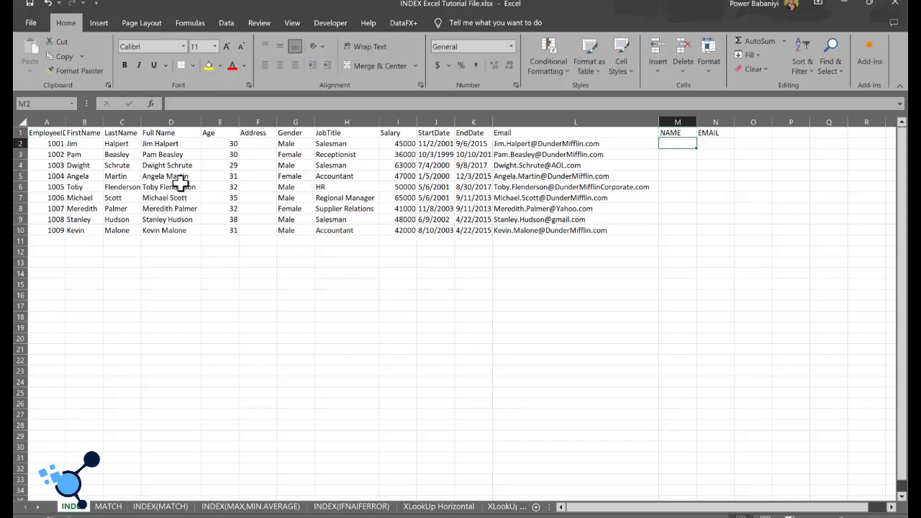
Step: Copy the full names in D4:D7 into M2:M5 and fit the width of column M to them
left_click_drag(116, 165, 123, 193)
left_click(166, 165)
left_click_drag(166, 166, 171, 192)
key("ctrl+c")
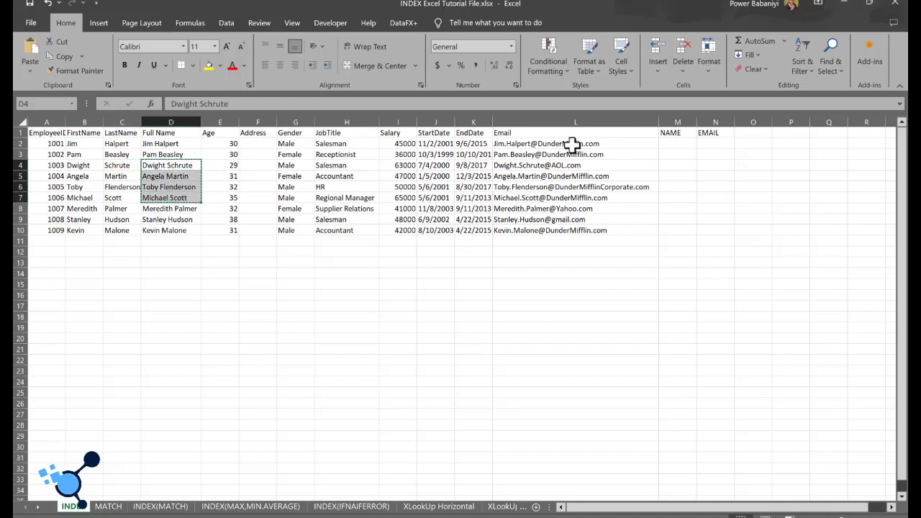
left_click(684, 145)
key("ctrl+v")
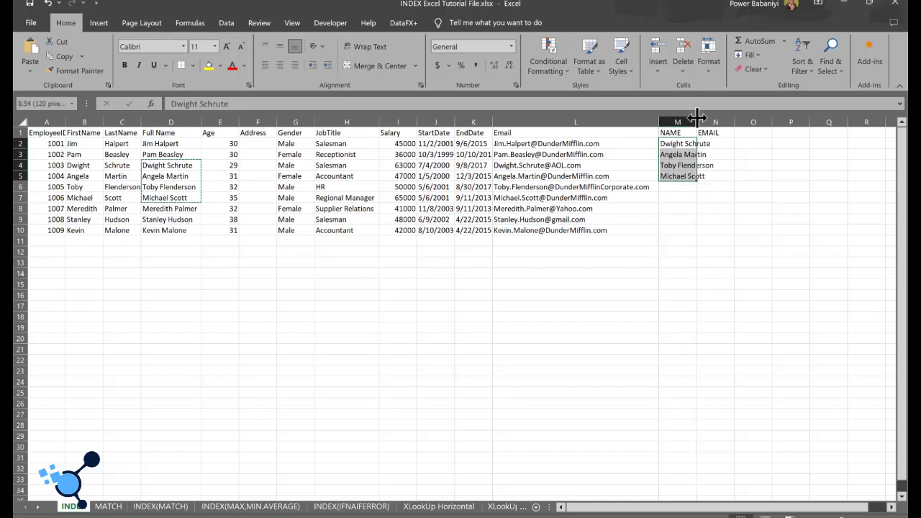
double_click(696, 117)
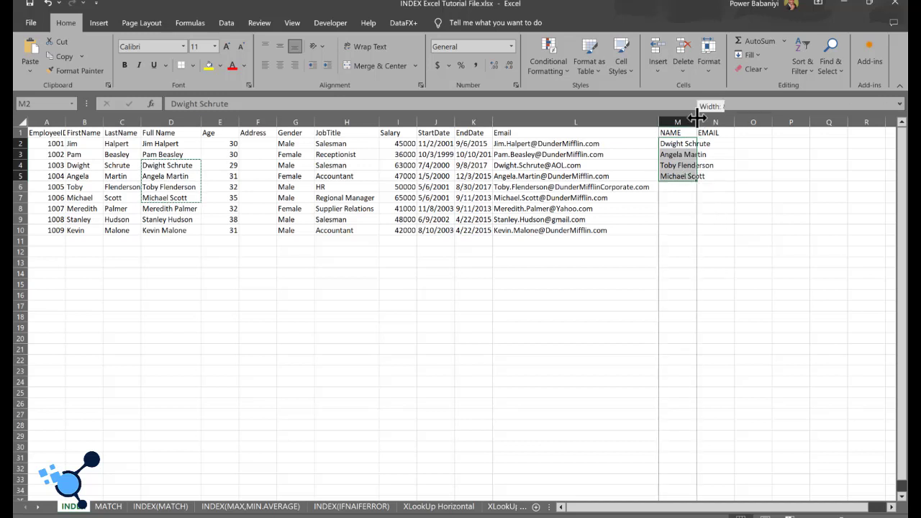
Step: Enter the formula =INDEX(A1:L11,4,12) in cell N2 to return the email for the first listed name
left_click(730, 152)
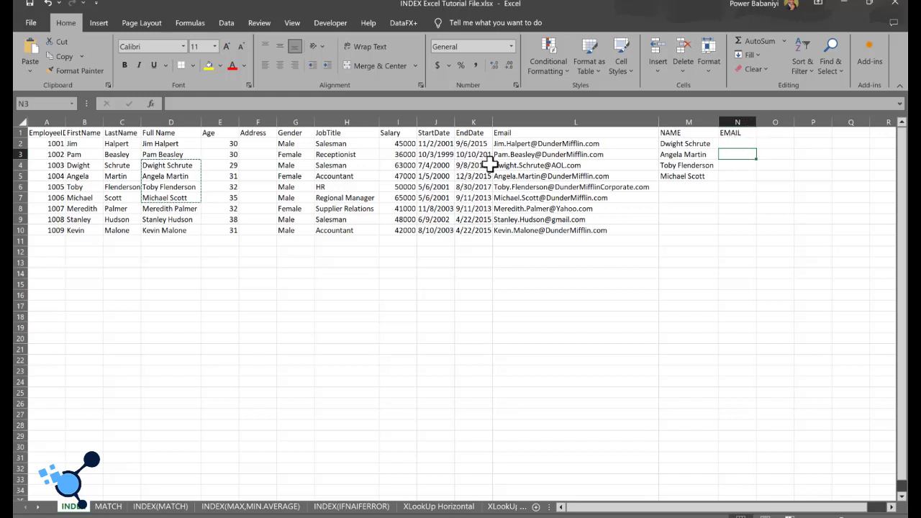
left_click(690, 152)
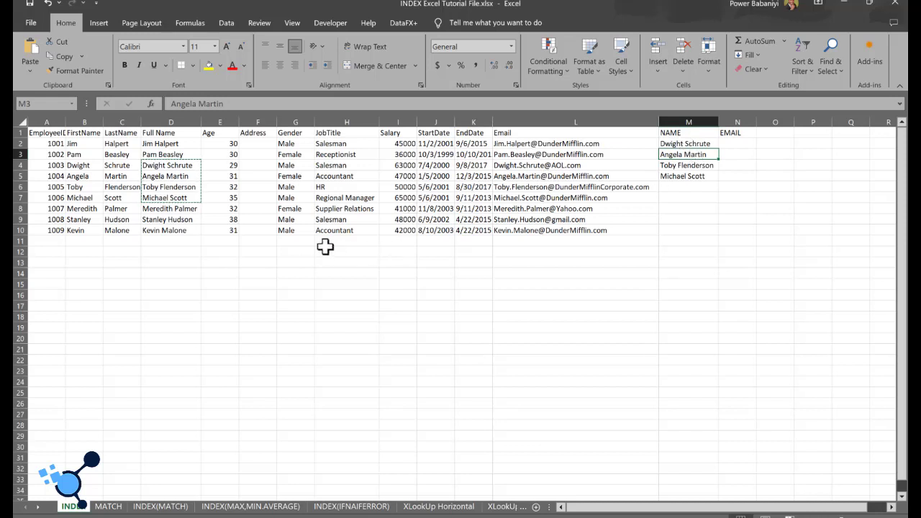
left_click(745, 209)
left_click(678, 144)
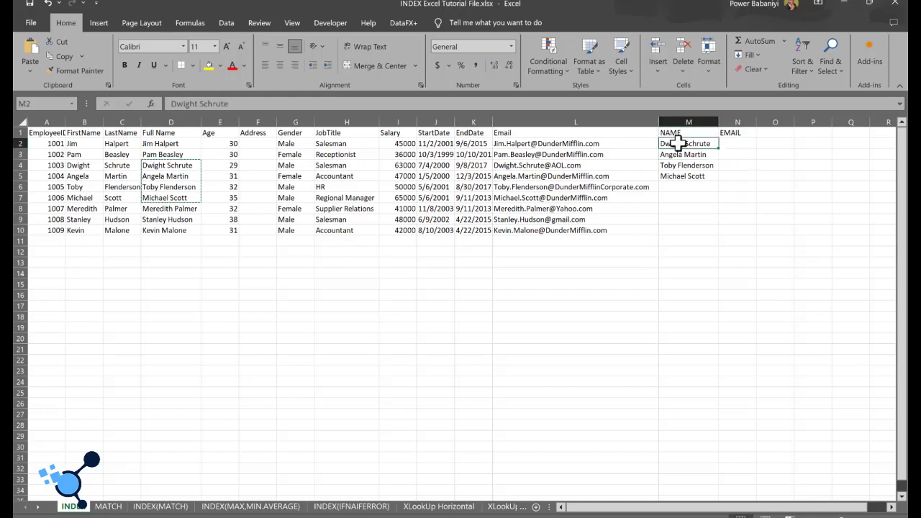
left_click(158, 144)
left_click(158, 121)
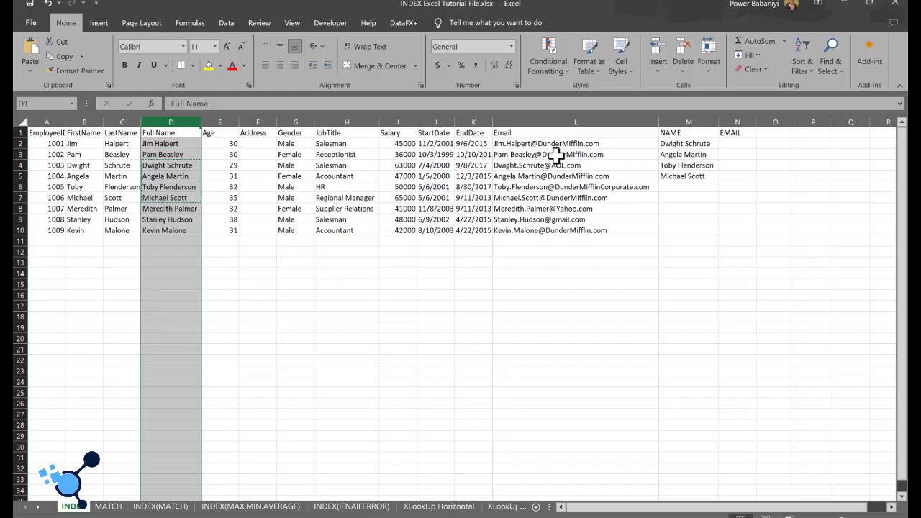
left_click(547, 240)
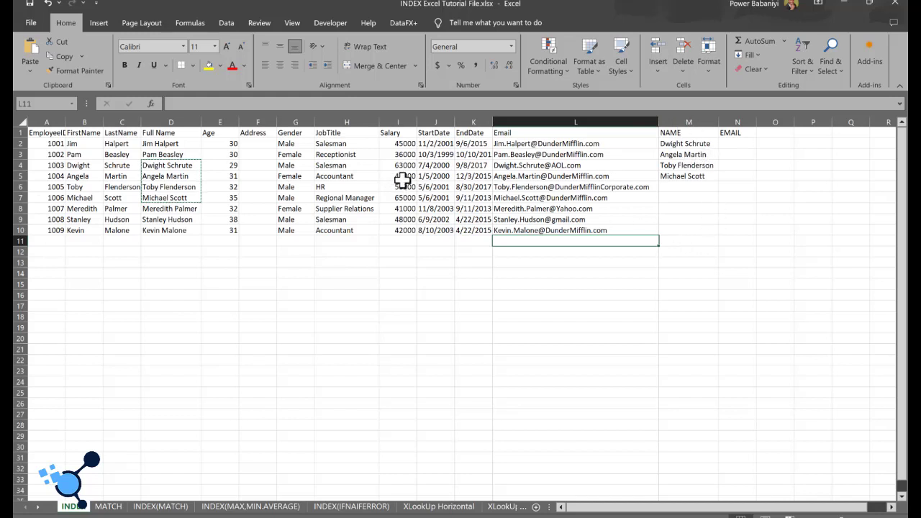
left_click(733, 144)
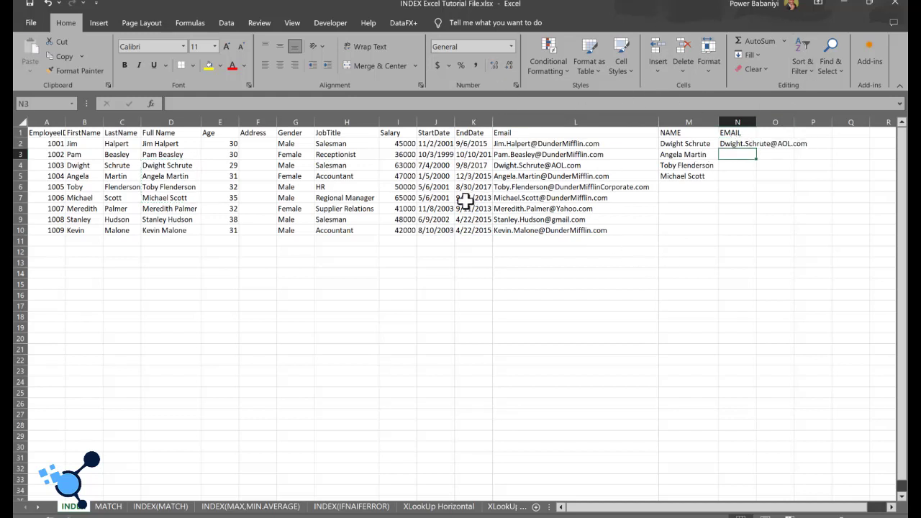
Step: Enter =INDEX(A1:L10,4,12) in cell N3 for the second listed name and compare it with the formula in N2
left_click(673, 154)
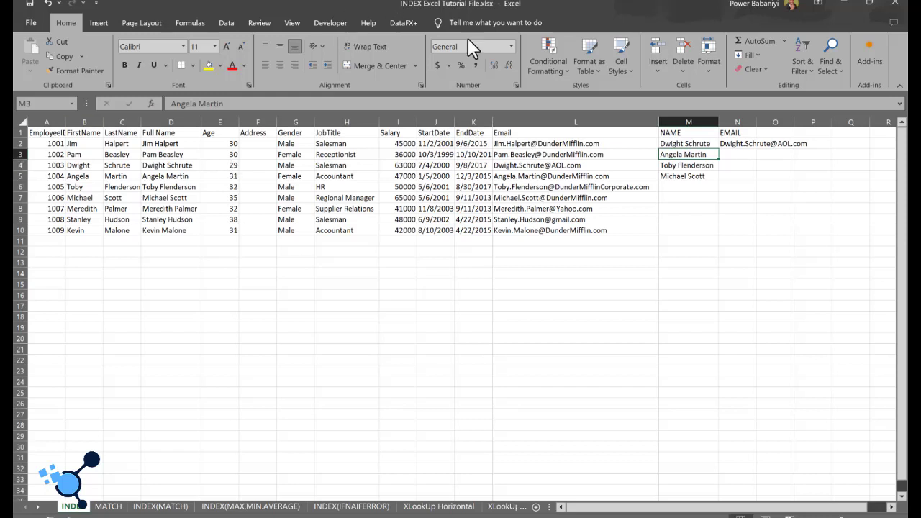
left_click(512, 177)
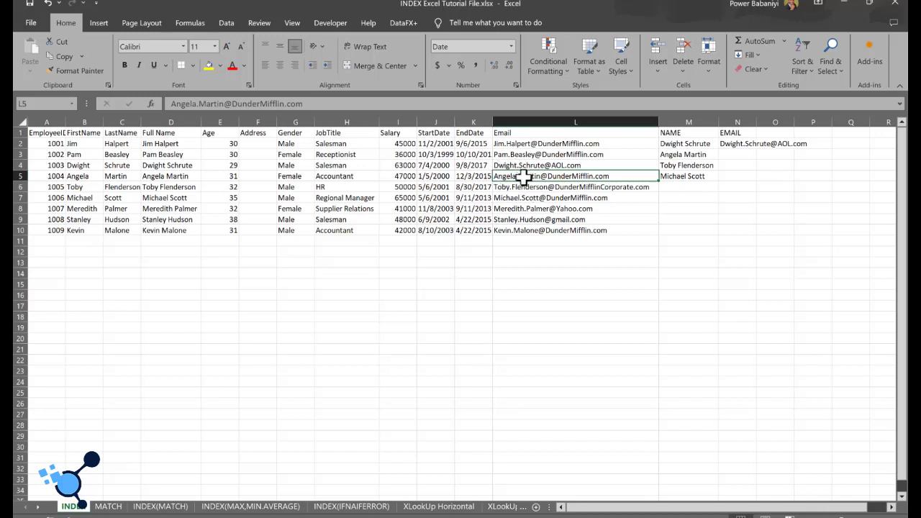
left_click(736, 156)
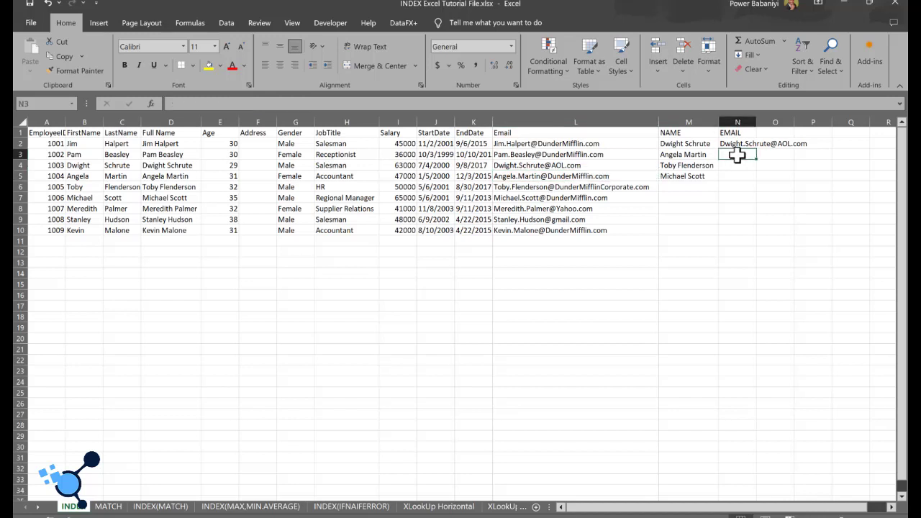
type("=I")
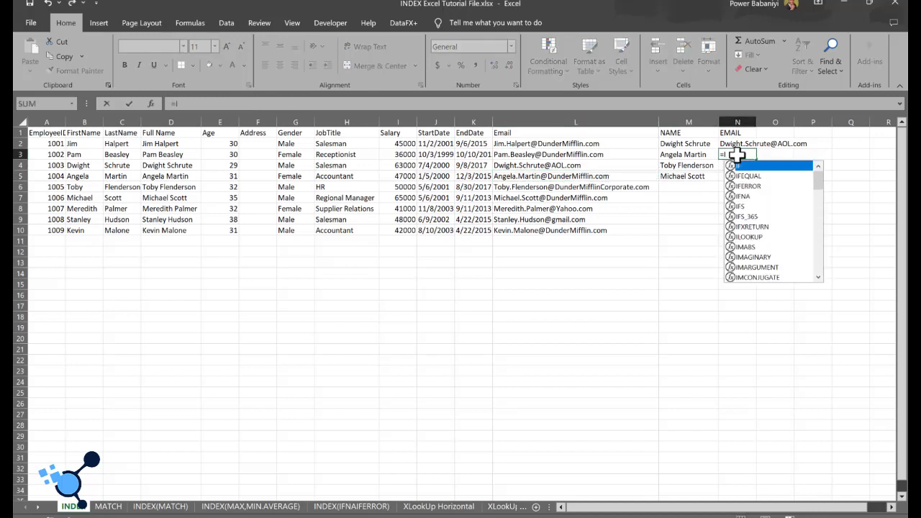
type("NDEX(")
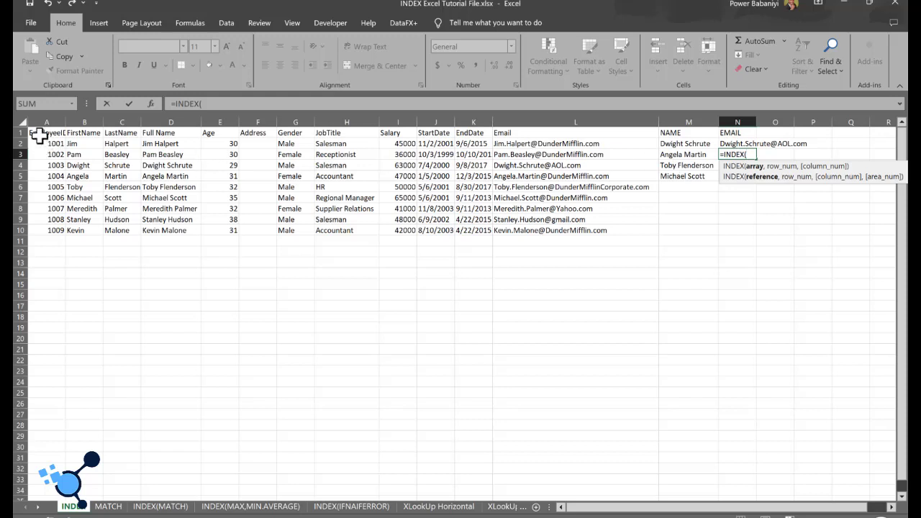
left_click_drag(43, 133, 645, 230)
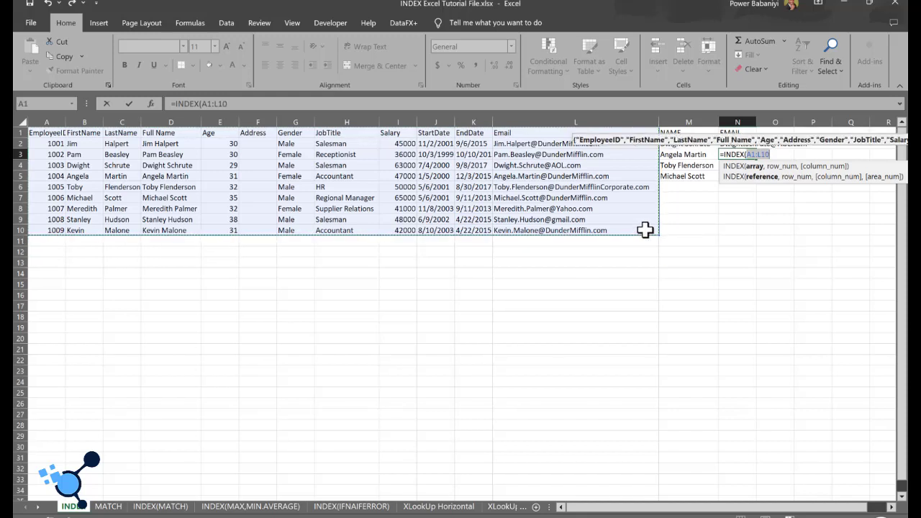
type(",")
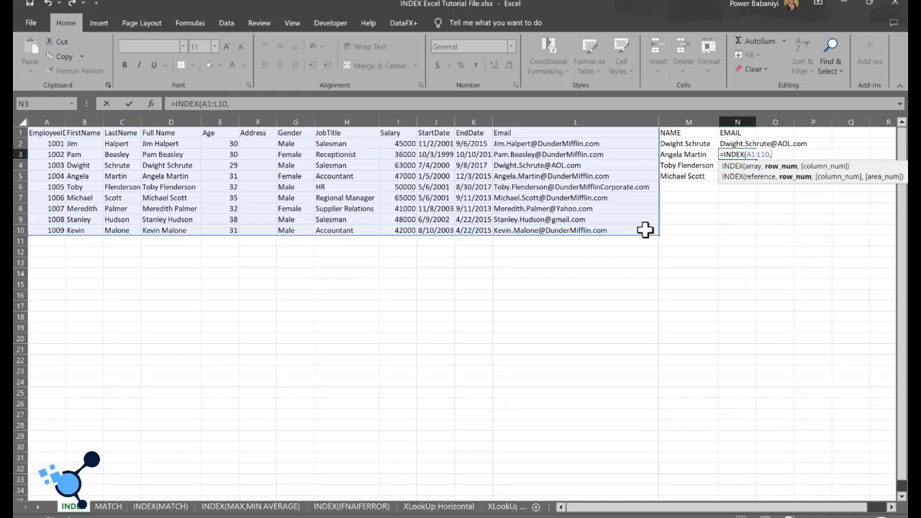
type("4,")
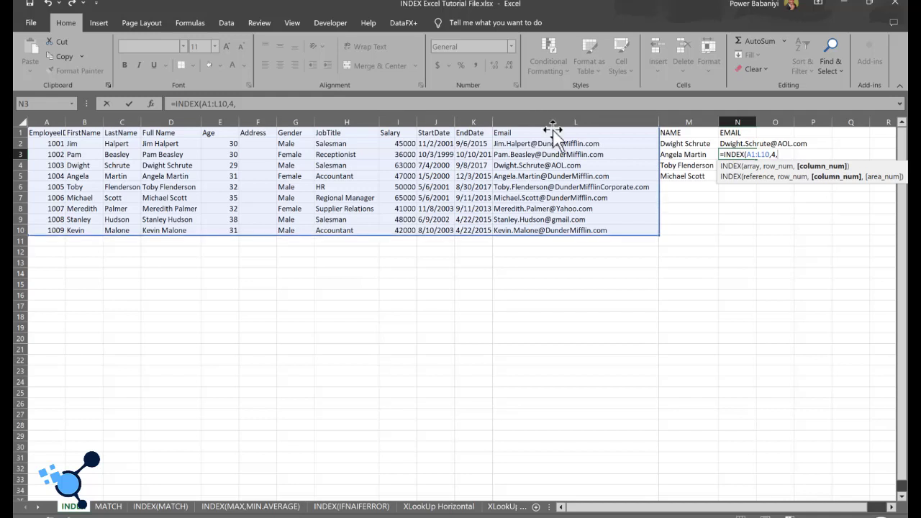
type("12)")
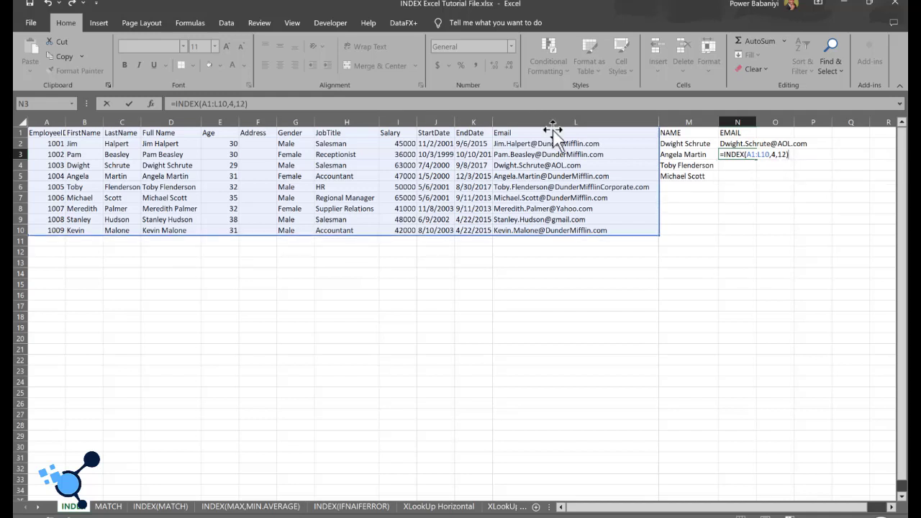
key("Return")
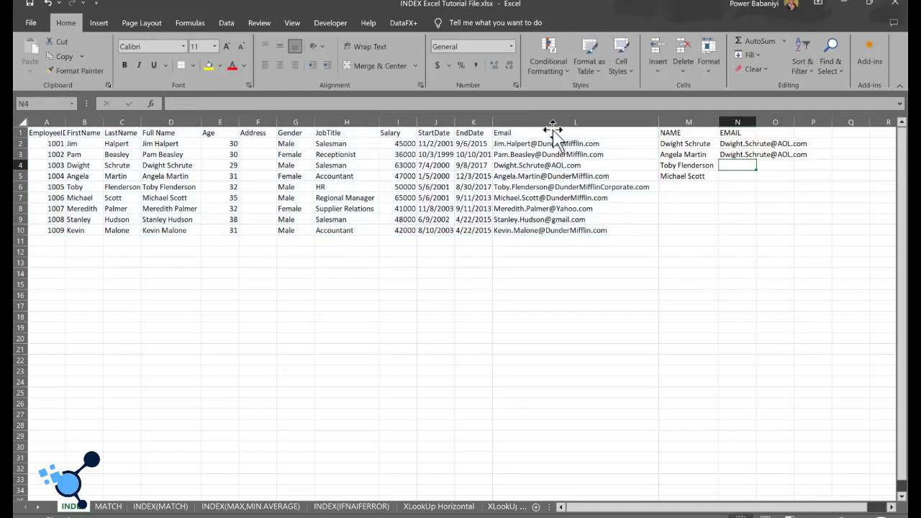
left_click(746, 144)
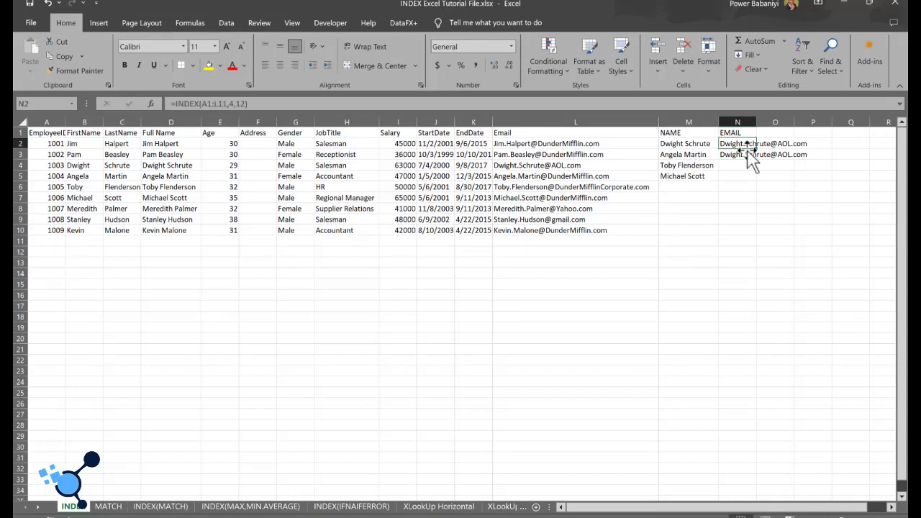
Step: Change the row number of the INDEX formula in cell N3 to 5 and fit the width of column N
left_click(746, 154)
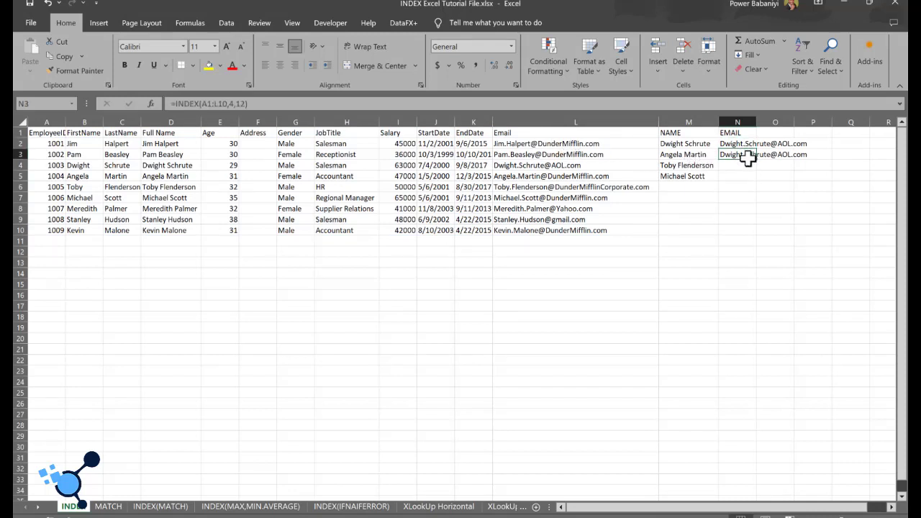
left_click(233, 103)
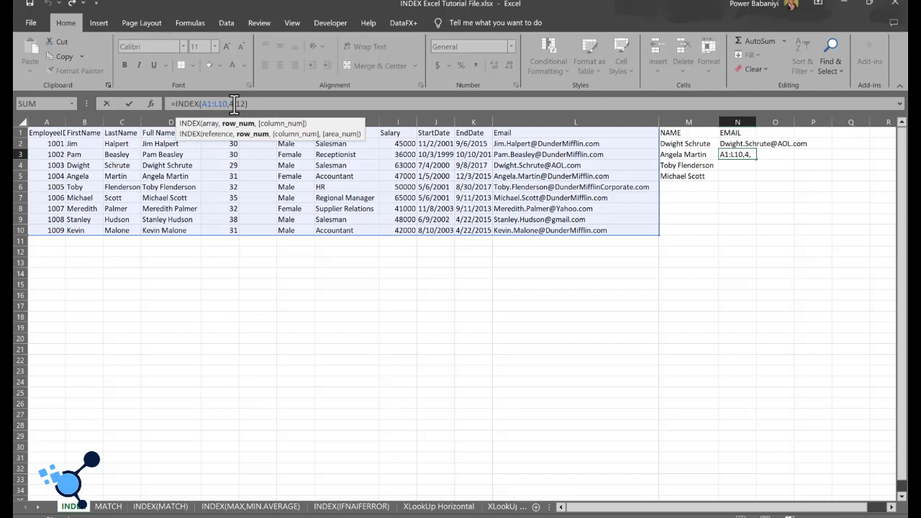
key("BackSpace")
type("5")
key("Return")
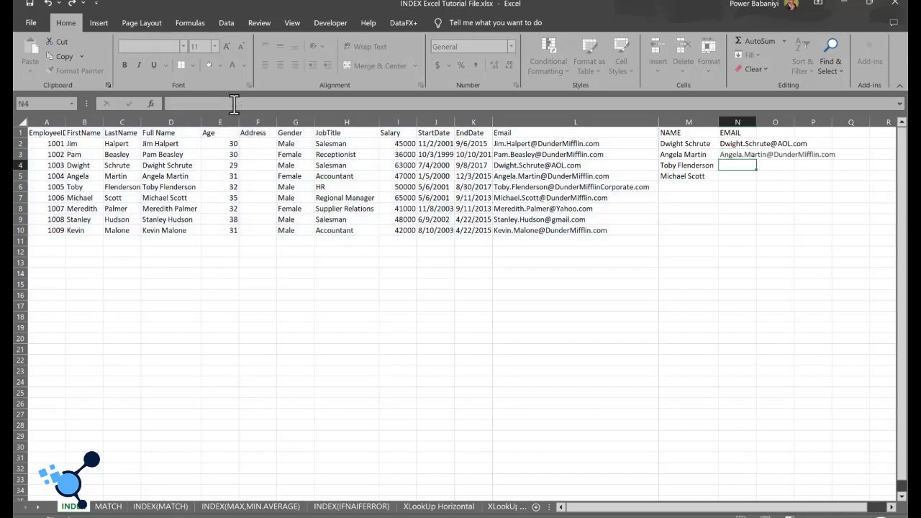
double_click(757, 122)
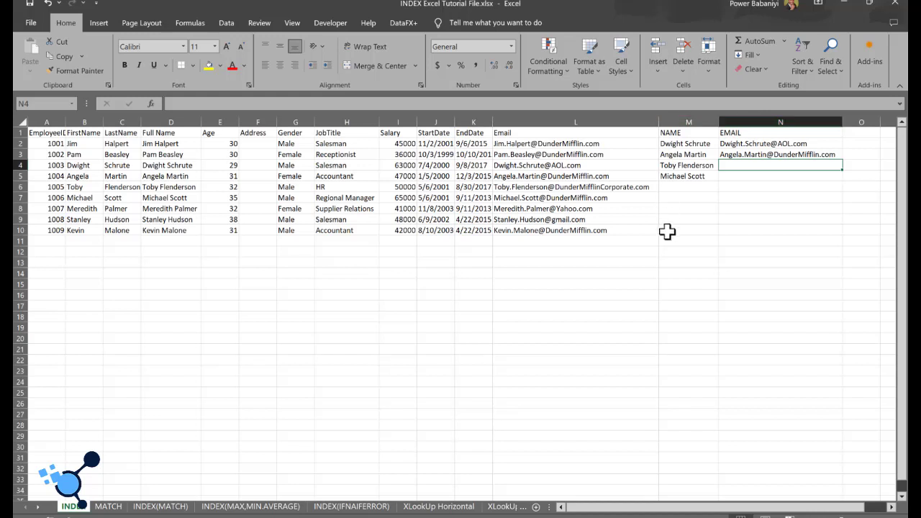
Step: Review the row and column arguments of the INDEX formula in cell N3
left_click(679, 168)
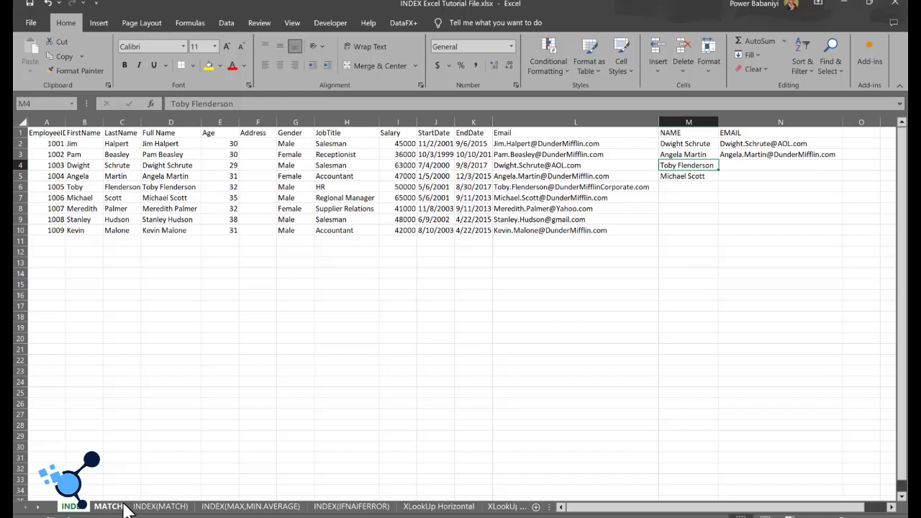
left_click(738, 158)
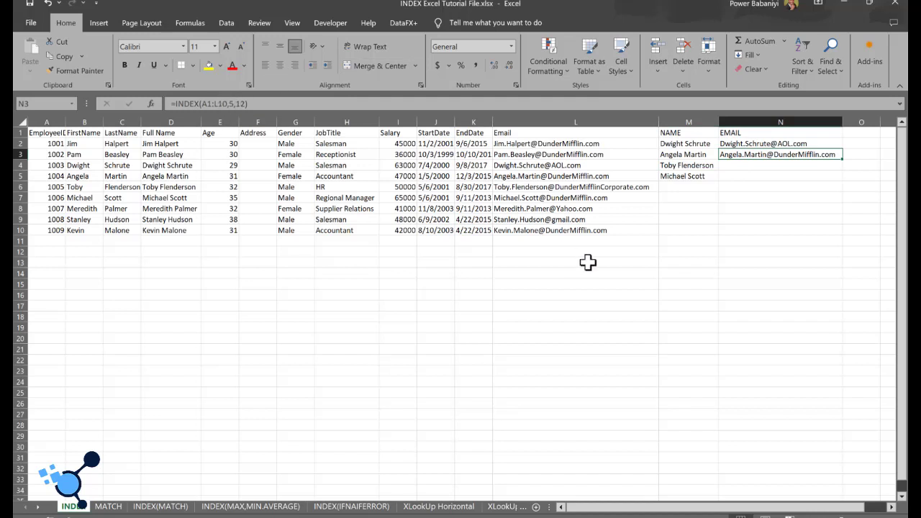
left_click(229, 103)
left_click_drag(229, 103, 246, 105)
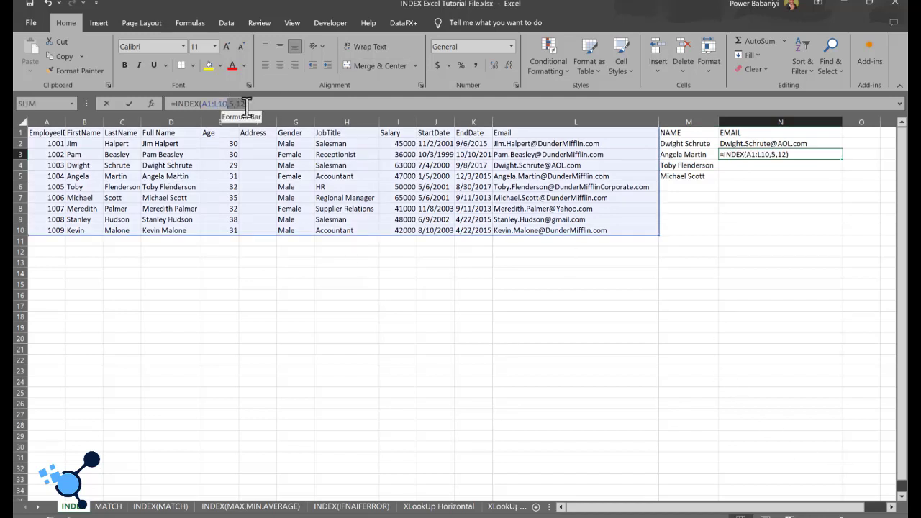
double_click(247, 106)
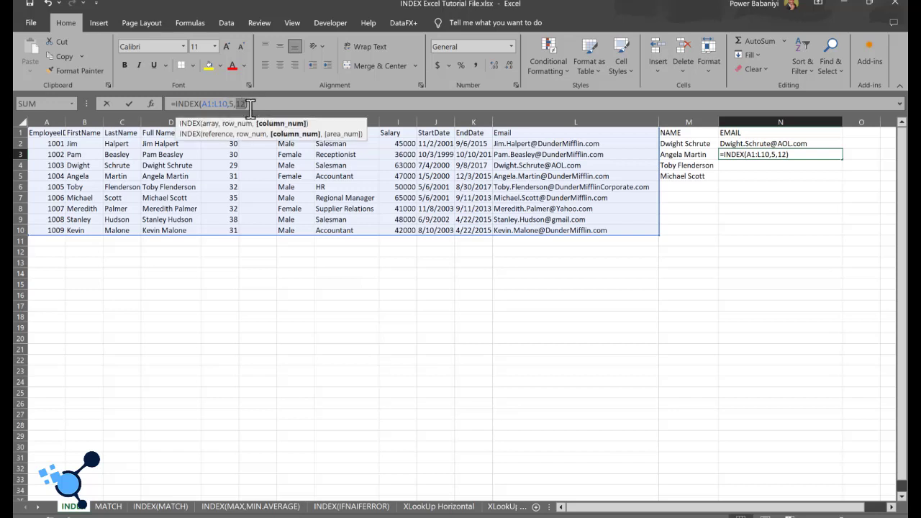
left_click(290, 284)
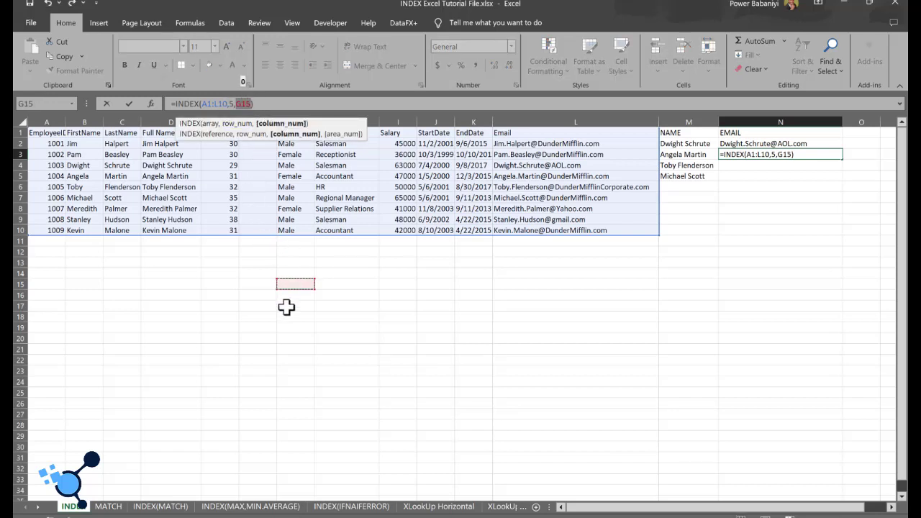
key("Escape")
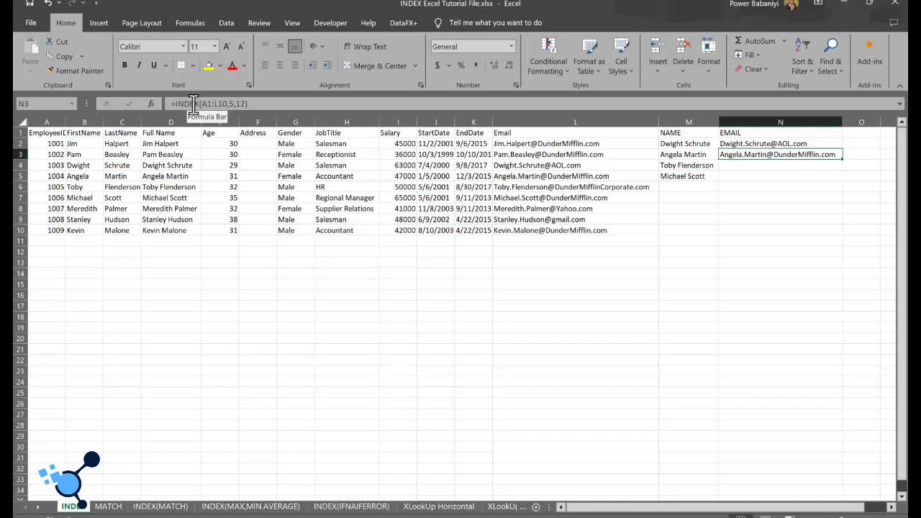
Step: Open the MATCH sheet and clear the contents of columns S to V beside the full-name list
left_click(108, 507)
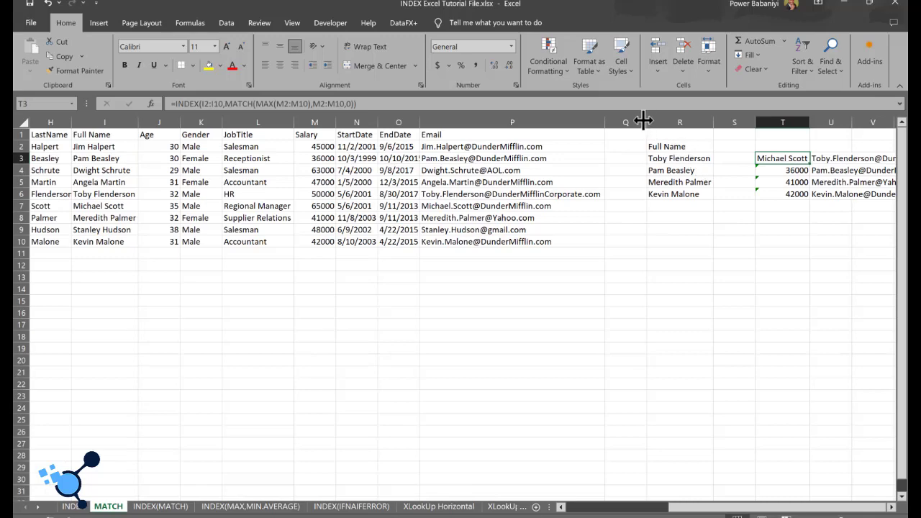
mouse_move(733, 121)
left_mouse_down()
mouse_move(886, 119)
mouse_move(731, 113)
left_mouse_up()
right_click(723, 122)
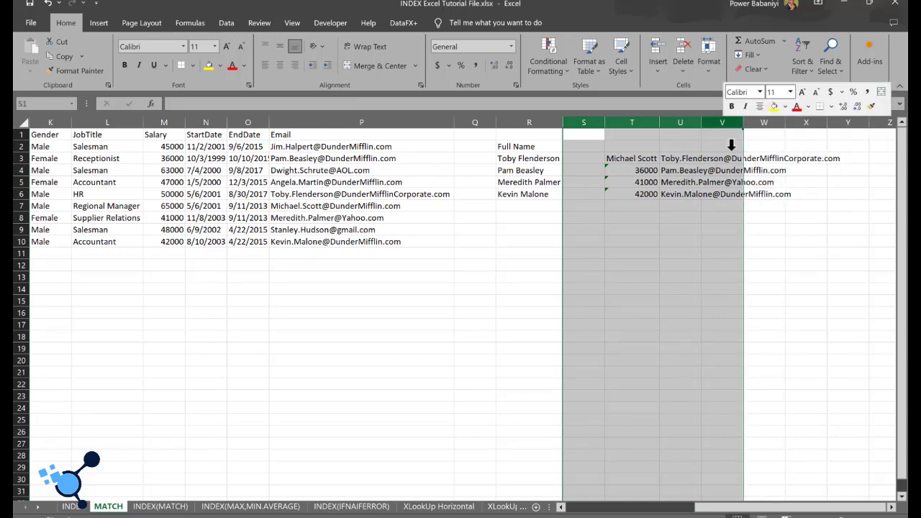
left_click(777, 266)
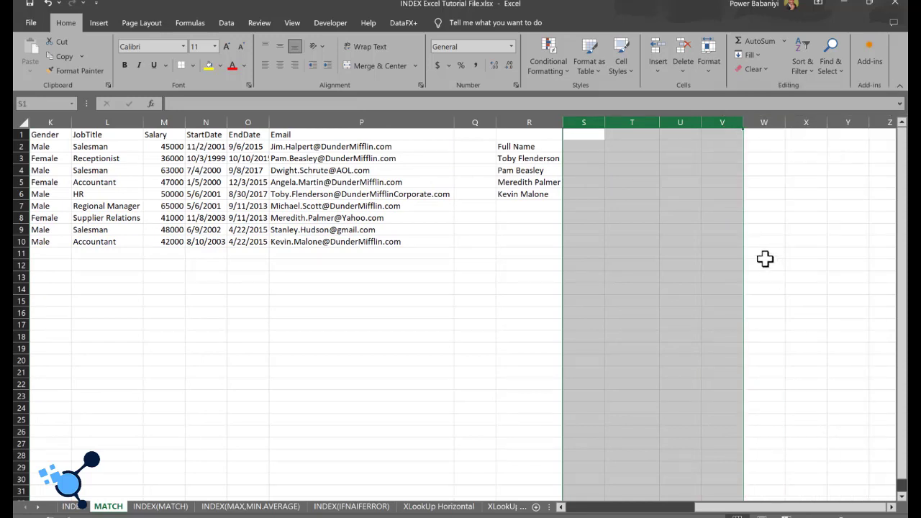
Step: Enter the formula =MATCH(R3,I2:I10,0) in cell S3 to find the first listed name's position among the full names
left_click(589, 159)
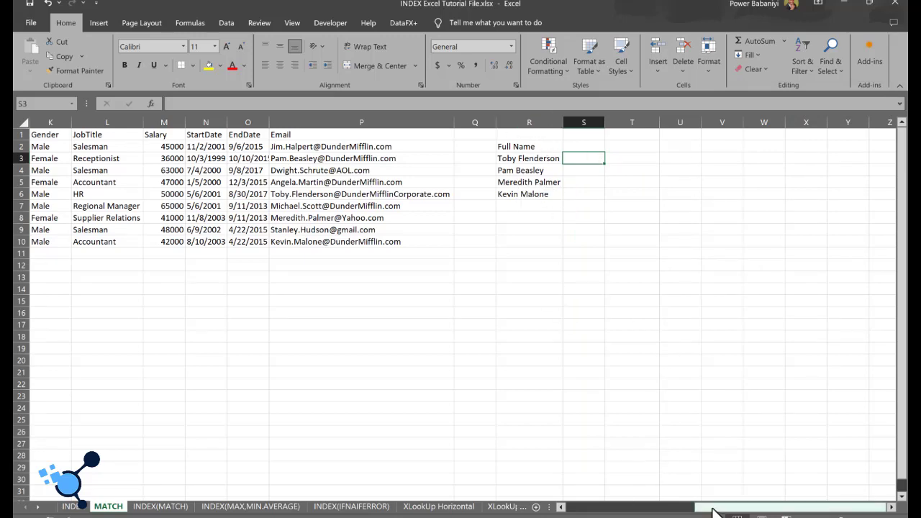
left_click_drag(709, 511, 669, 511)
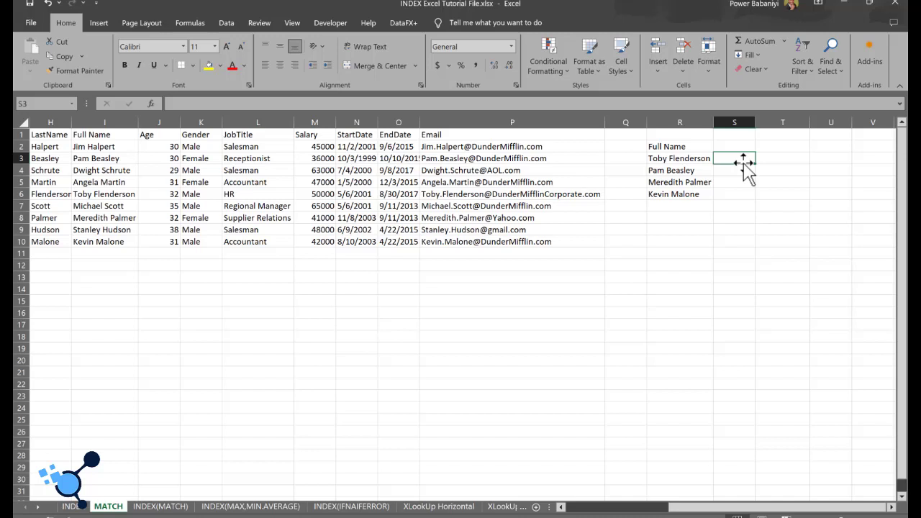
type("=M")
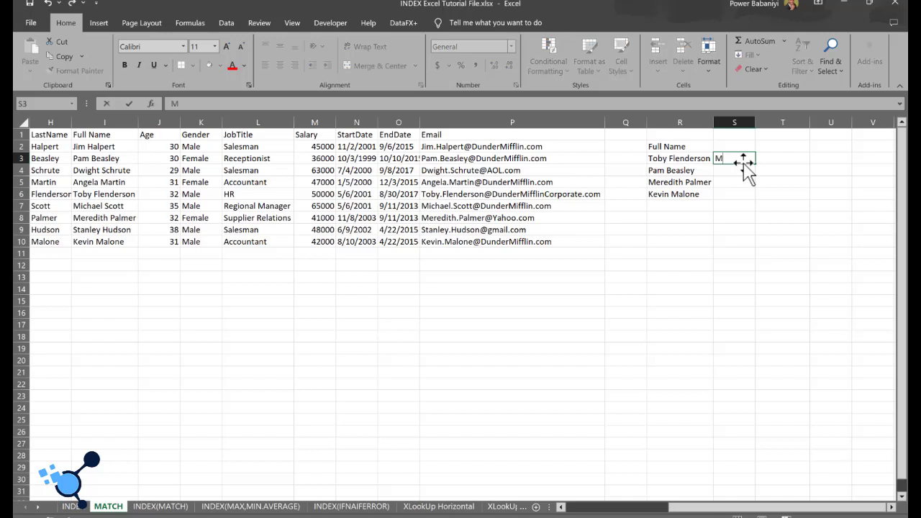
type("ATCH")
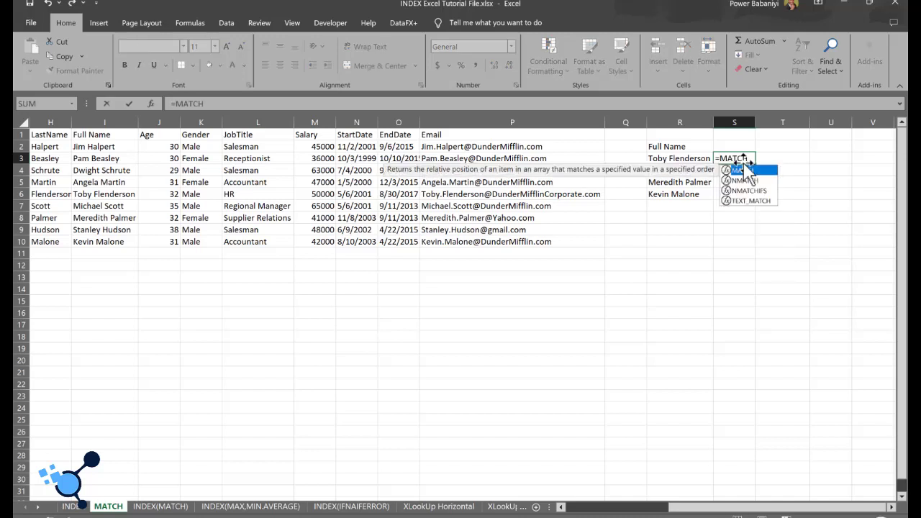
double_click(744, 170)
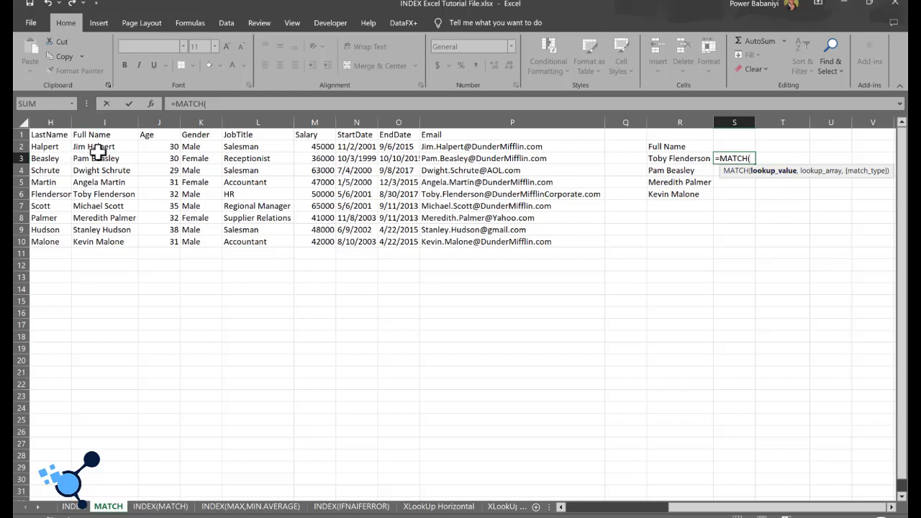
left_click(656, 158)
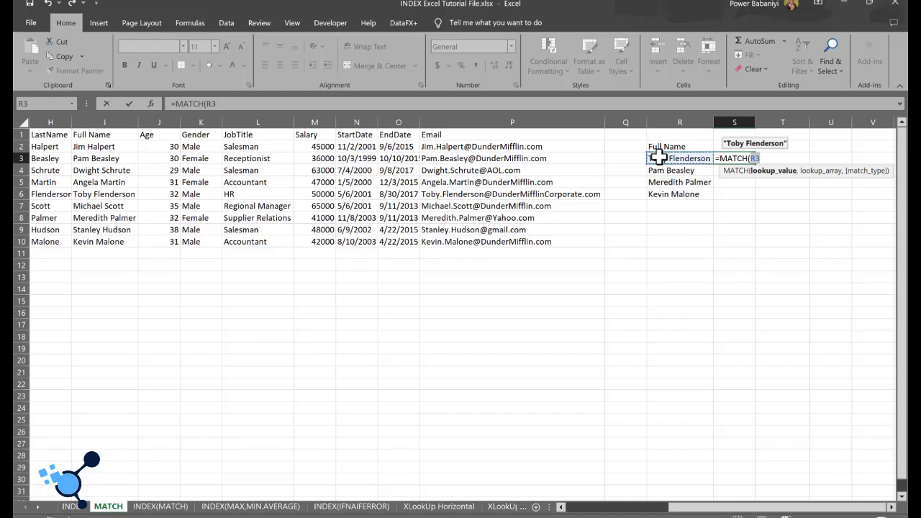
type(",")
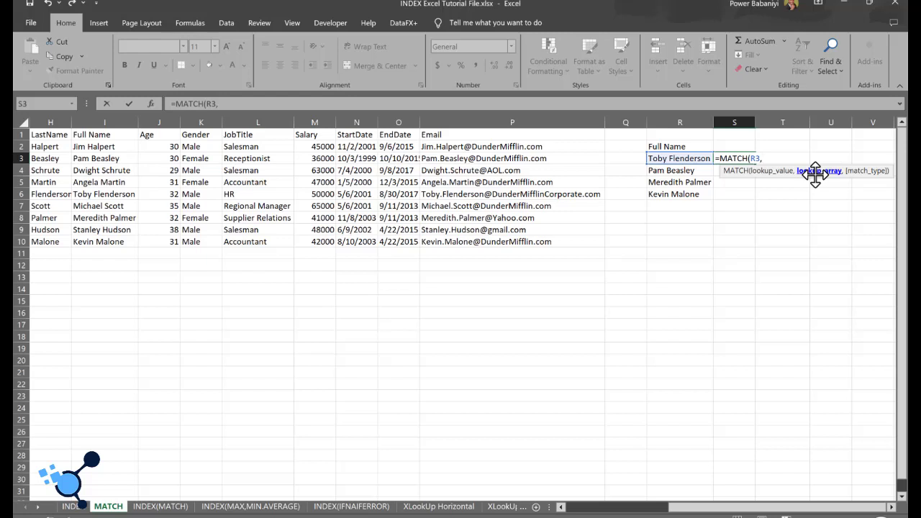
left_click(81, 146)
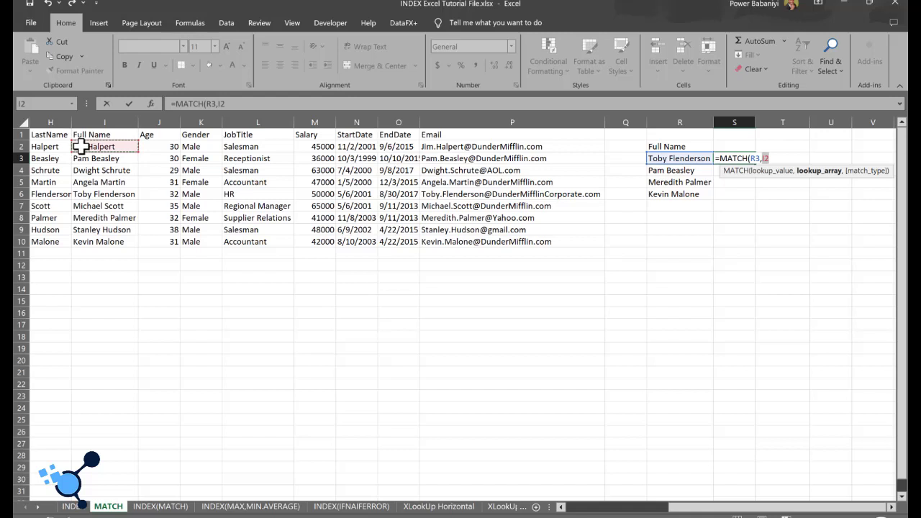
key("ctrl+shift+Down")
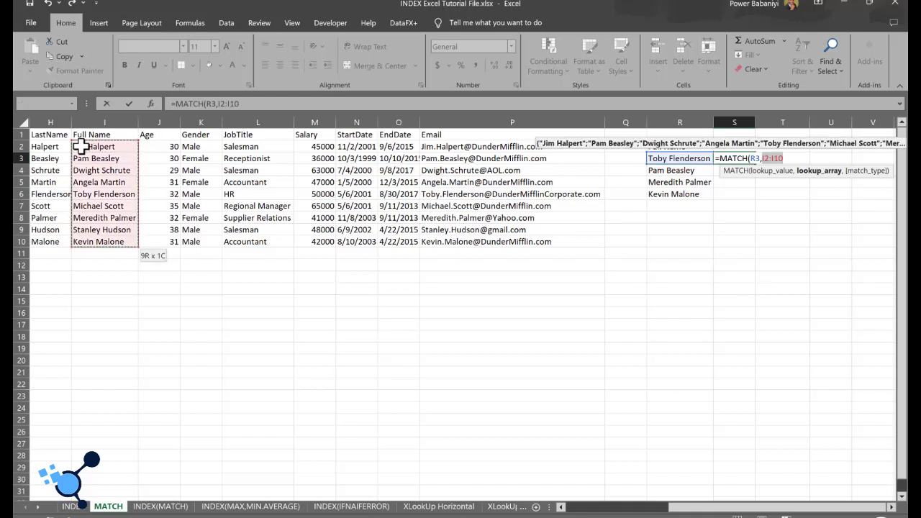
type(",")
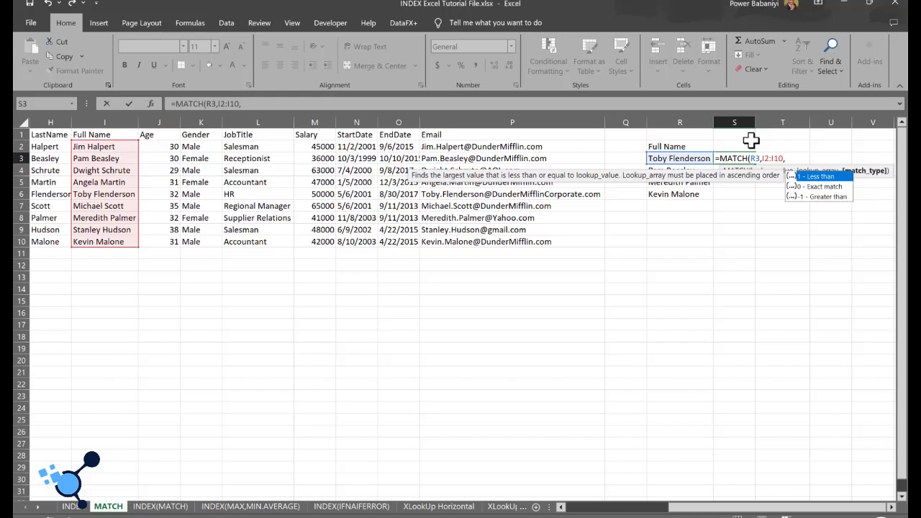
type("0")
type(")")
key("Return")
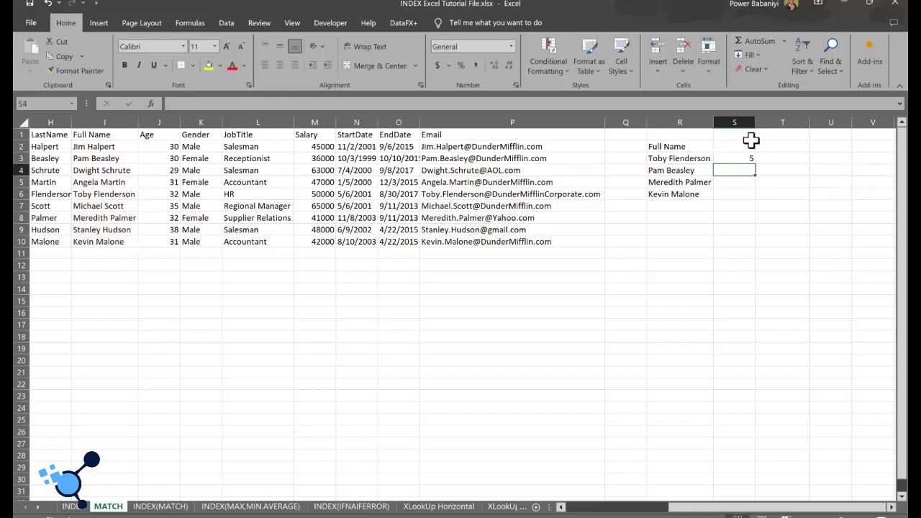
Step: Check the S3 formula against the full names in I2:I10 and fill it down to S6
left_click(732, 159)
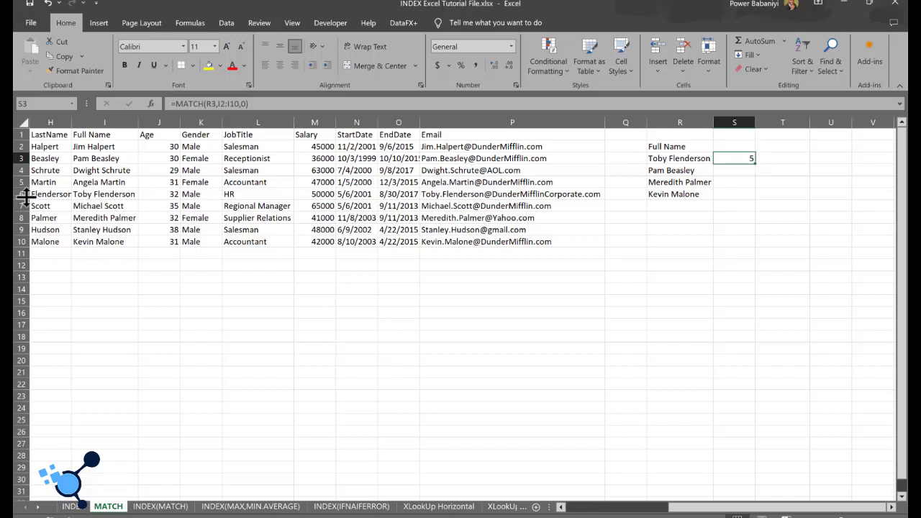
left_click(96, 147)
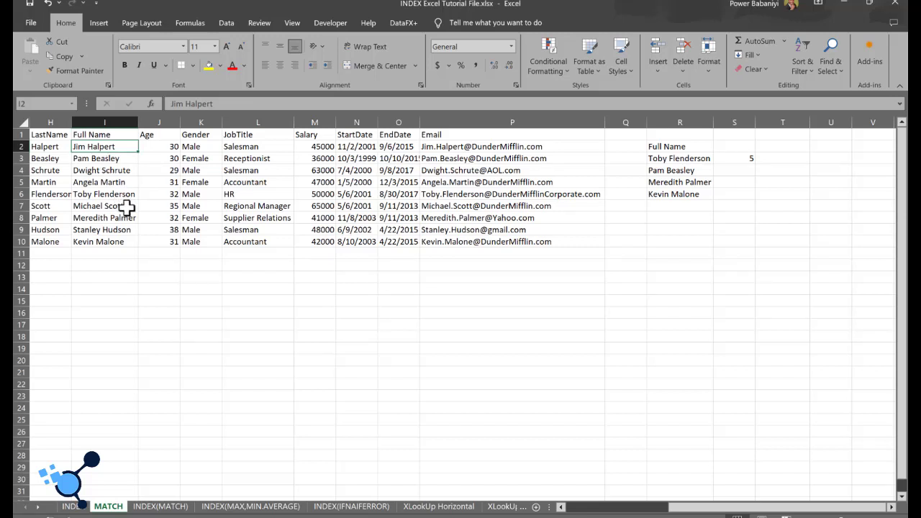
left_click(133, 243)
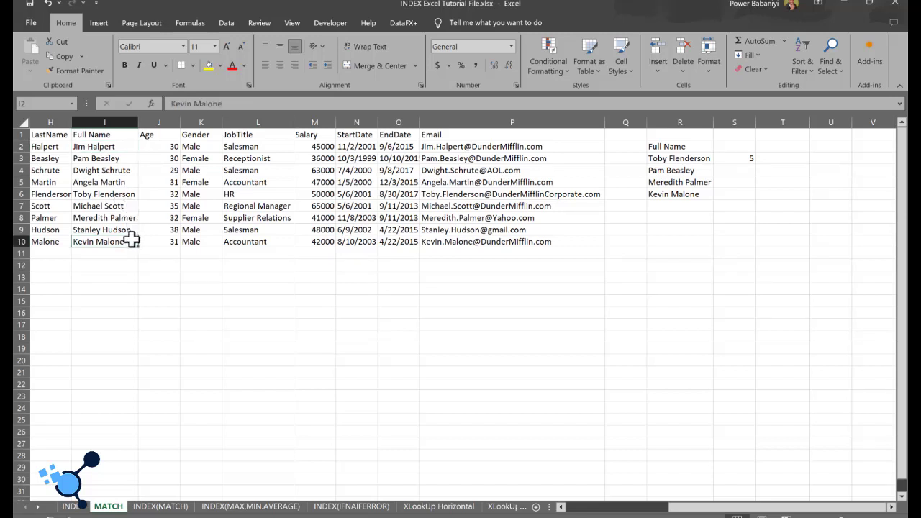
left_click_drag(117, 148, 118, 240)
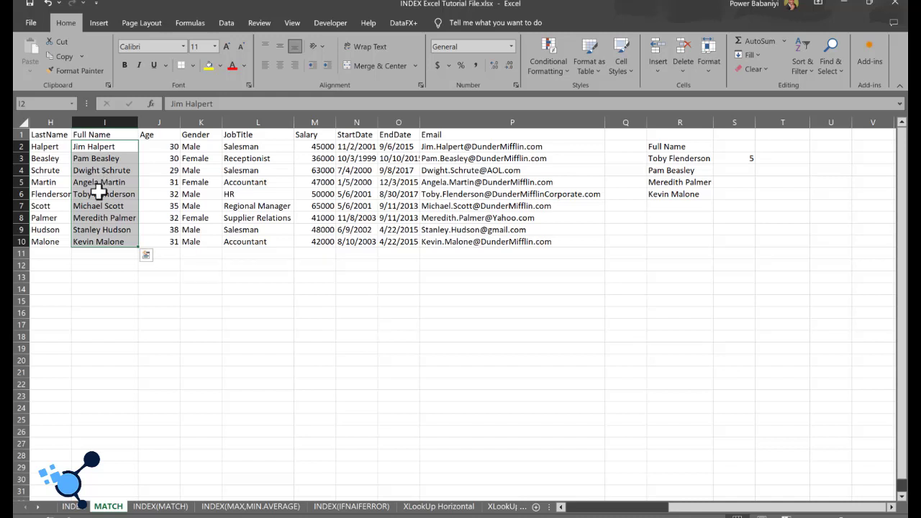
left_click(728, 159)
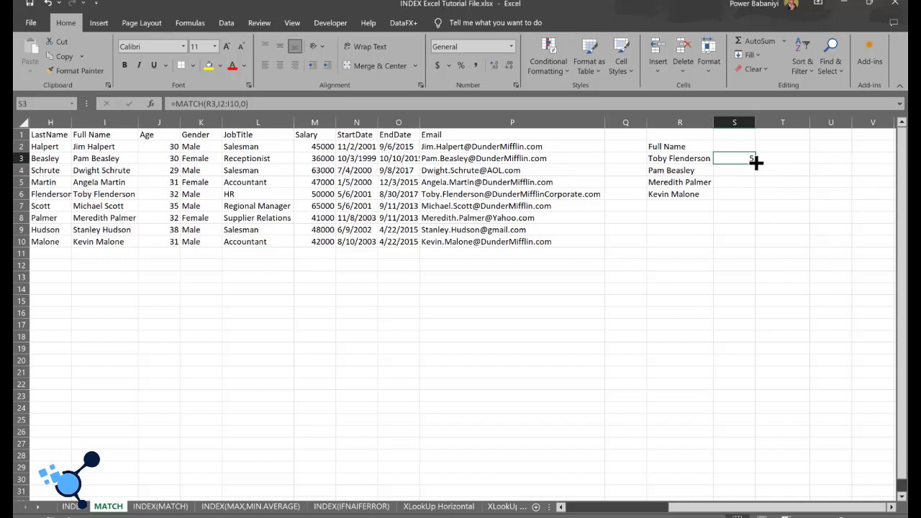
left_click_drag(756, 172, 755, 201)
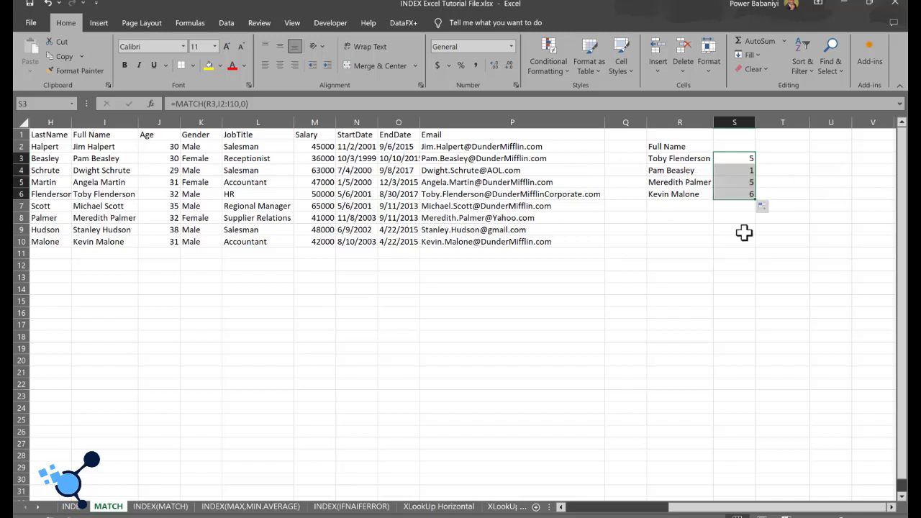
Step: Correct the lookup array in the S4 formula so it reads =MATCH(R4,I2:I10,0), and check the result against the full names
left_click(741, 170)
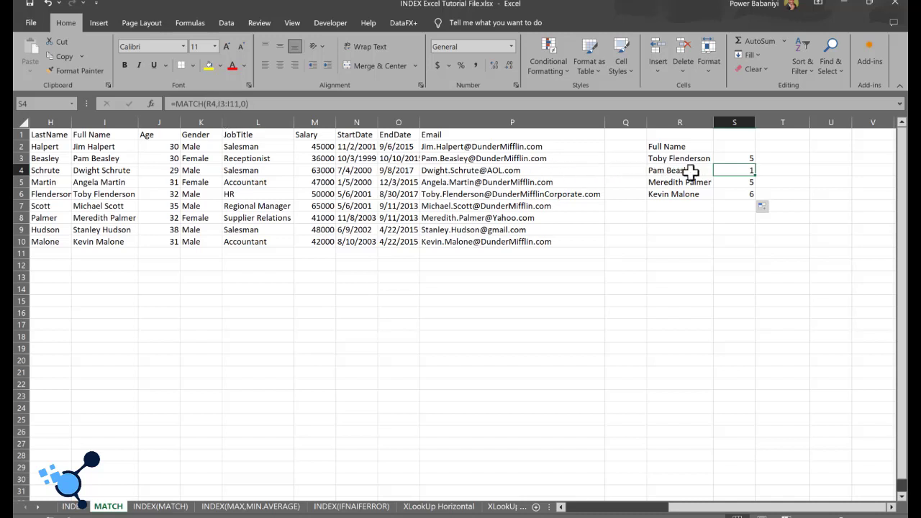
double_click(213, 104)
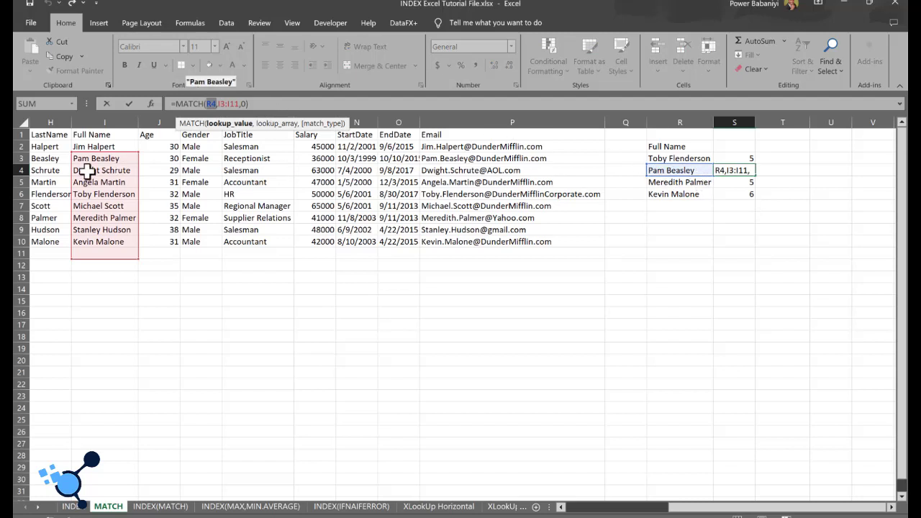
double_click(737, 173)
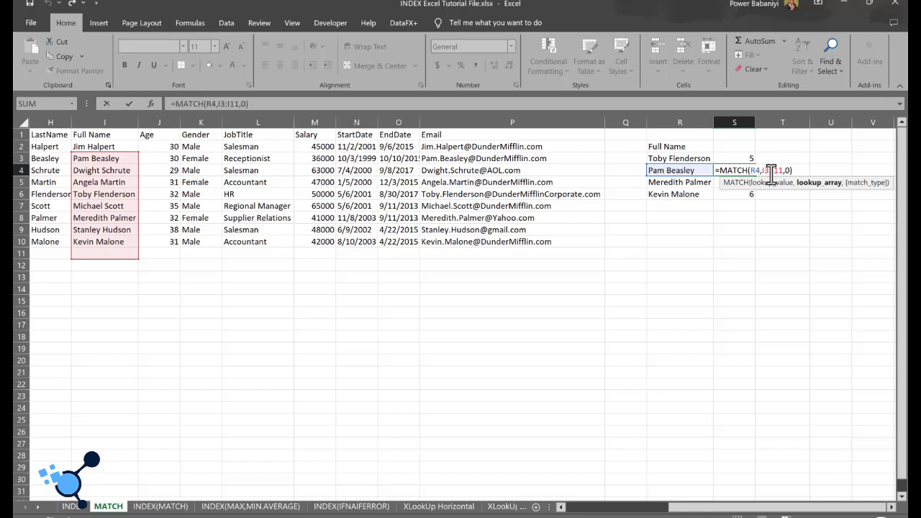
key("BackSpace")
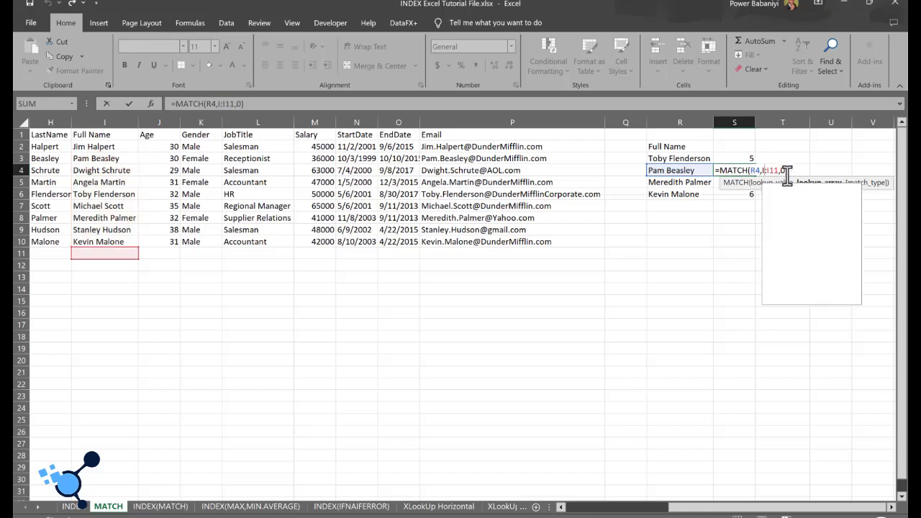
type("2")
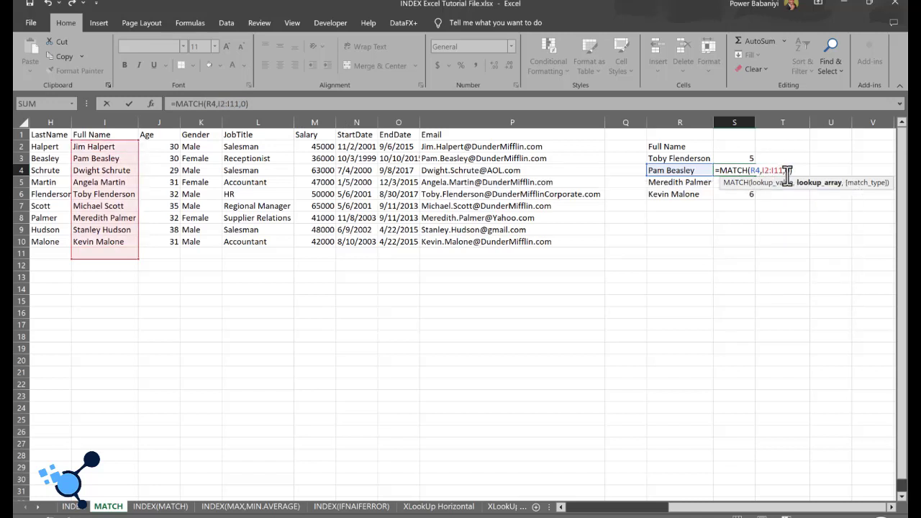
key("BackSpace")
type("0")
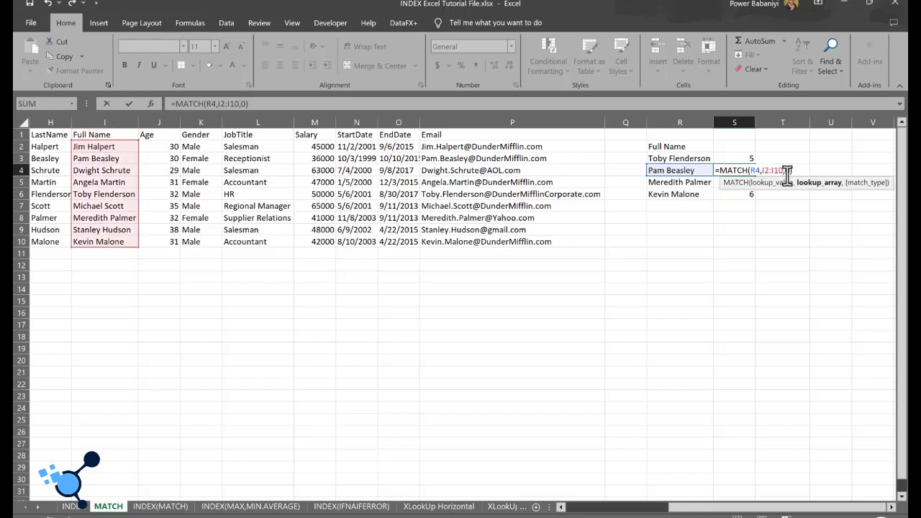
key("Return")
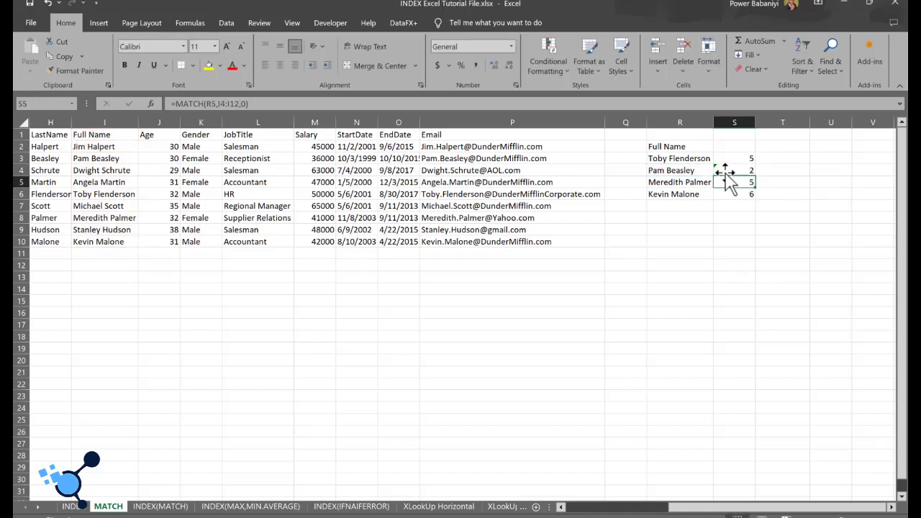
left_click(723, 172)
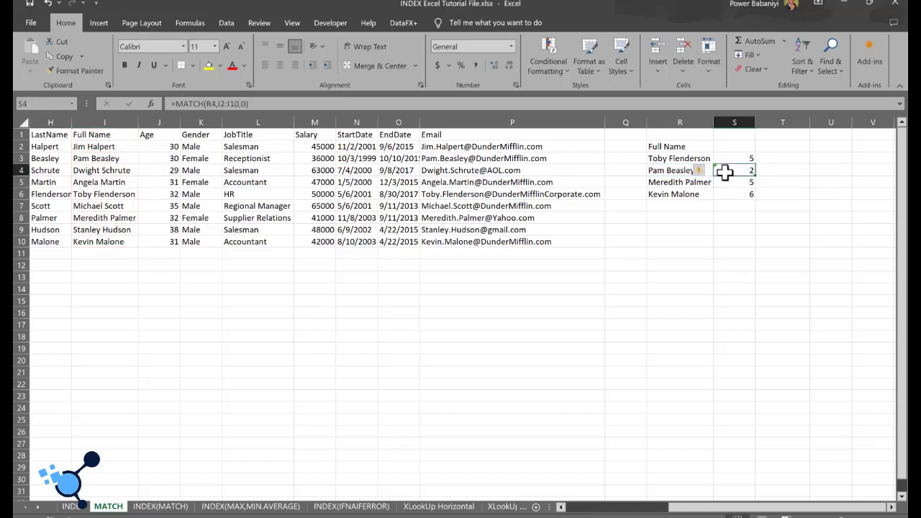
left_click(96, 160)
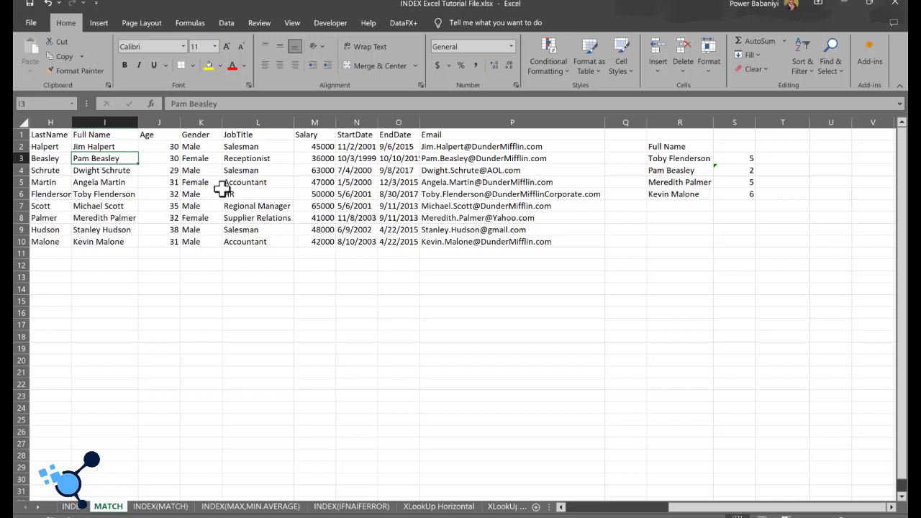
Step: Clear the contents of cells S5:S6 beside the last two listed names
left_click_drag(749, 183, 750, 195)
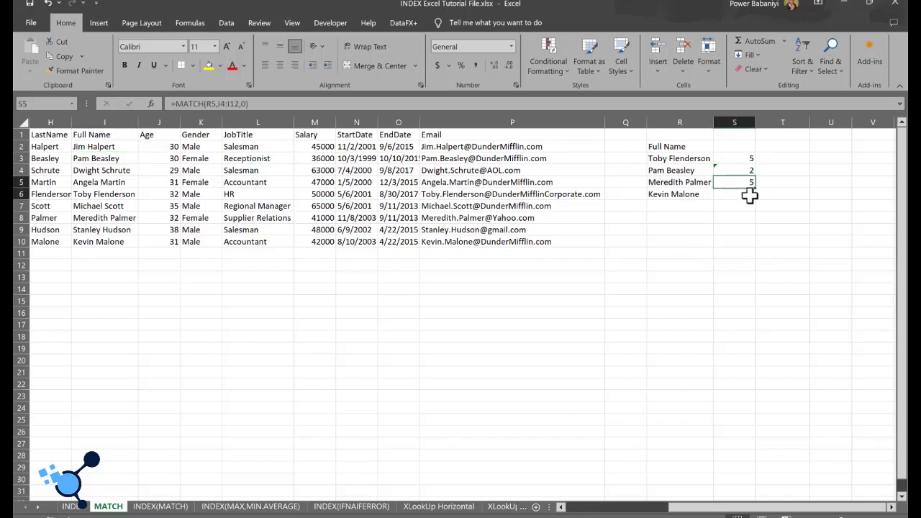
right_click(749, 196)
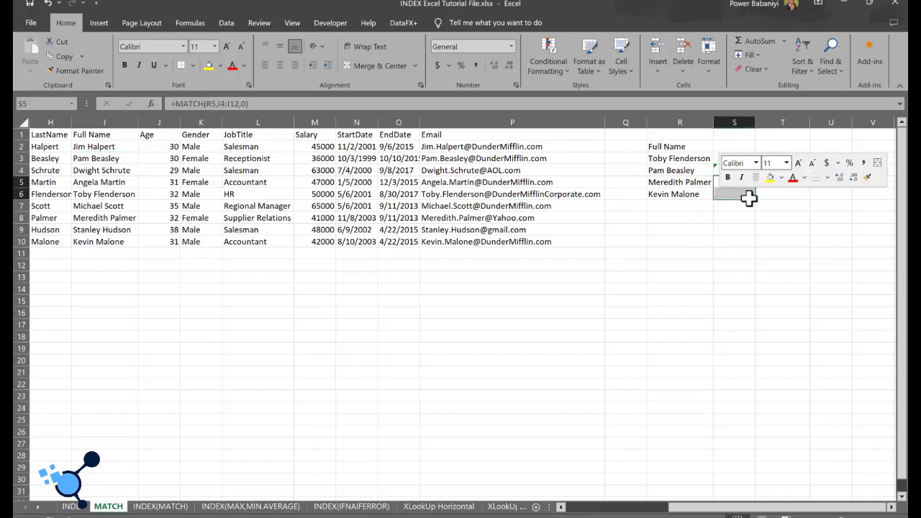
left_click(790, 359)
left_click(820, 220)
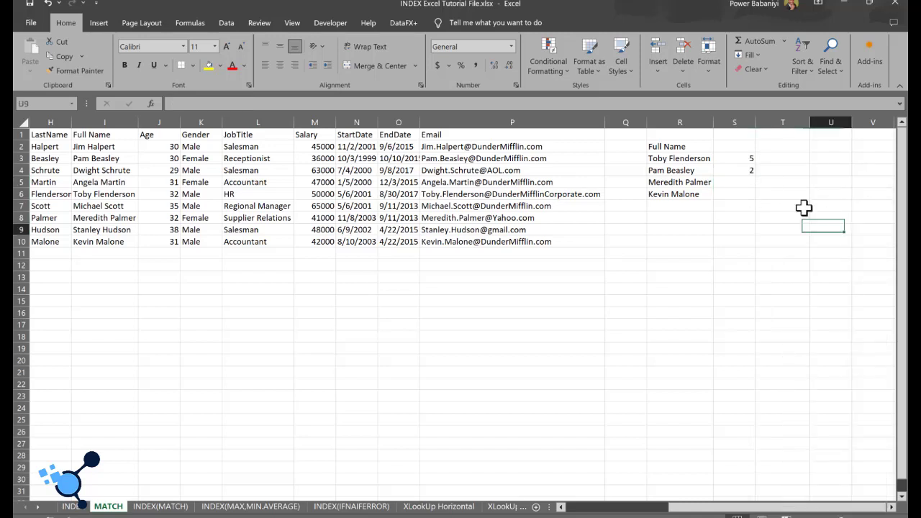
Step: Review the MATCH formulas in S3 and S4 with their lookup names, and compare them with the INDEX formula in N3 of the INDEX sheet
left_click(749, 171)
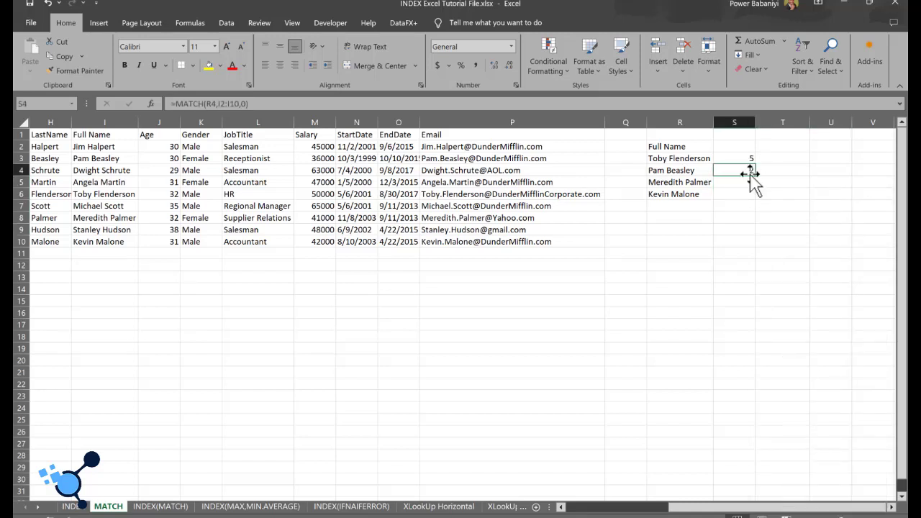
left_click(670, 158)
left_click(679, 172)
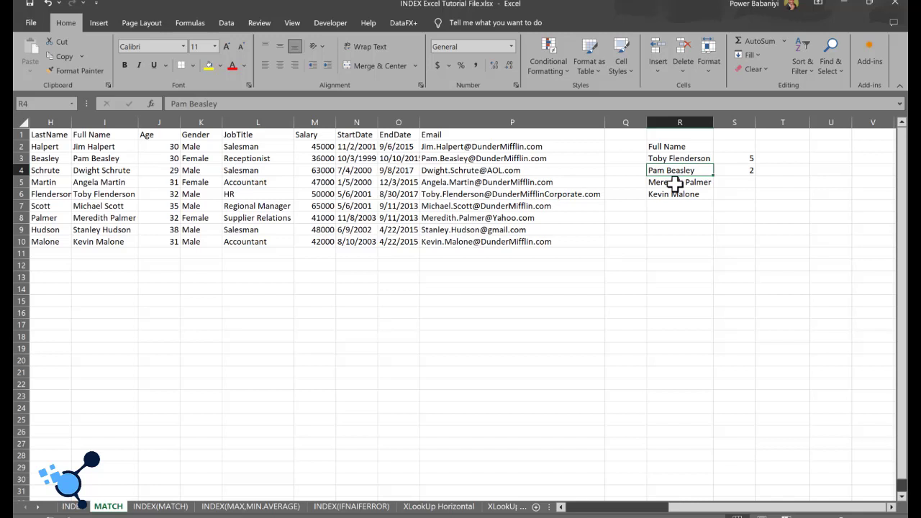
left_click(746, 159)
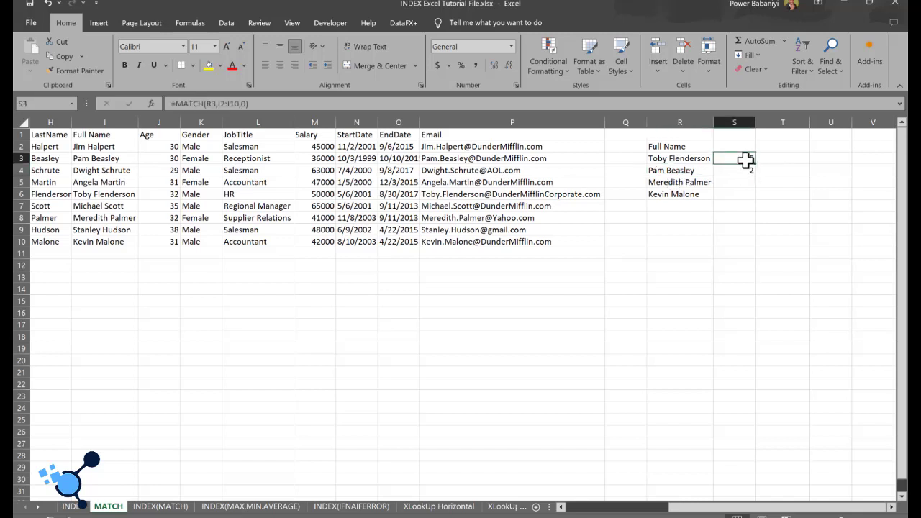
left_click(73, 506)
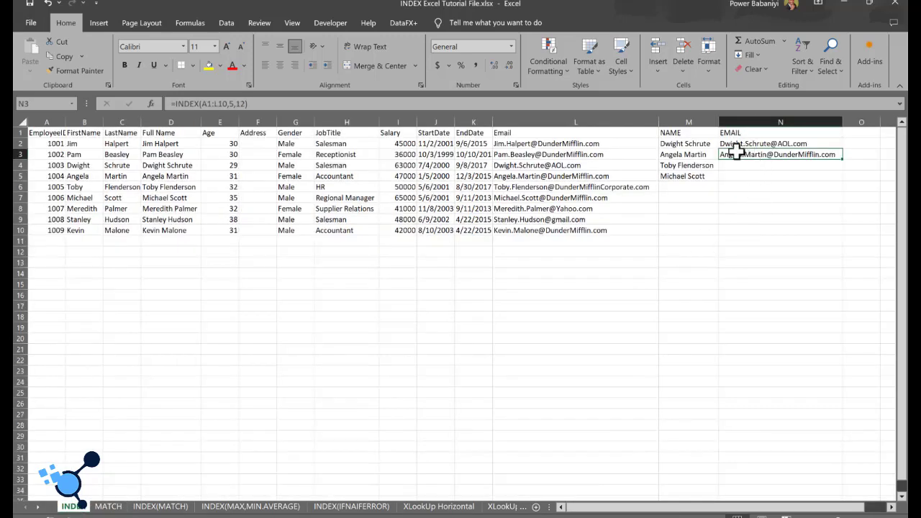
left_click(693, 167)
left_click(746, 166)
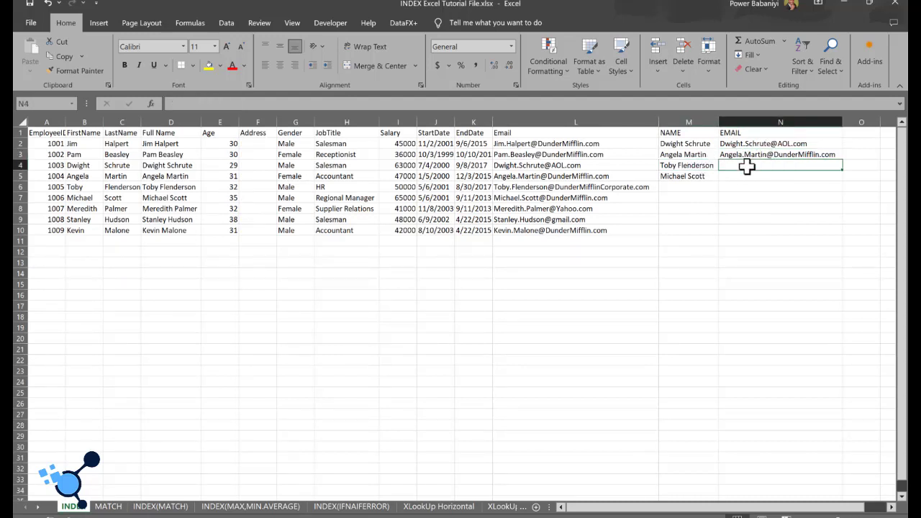
left_click(751, 151)
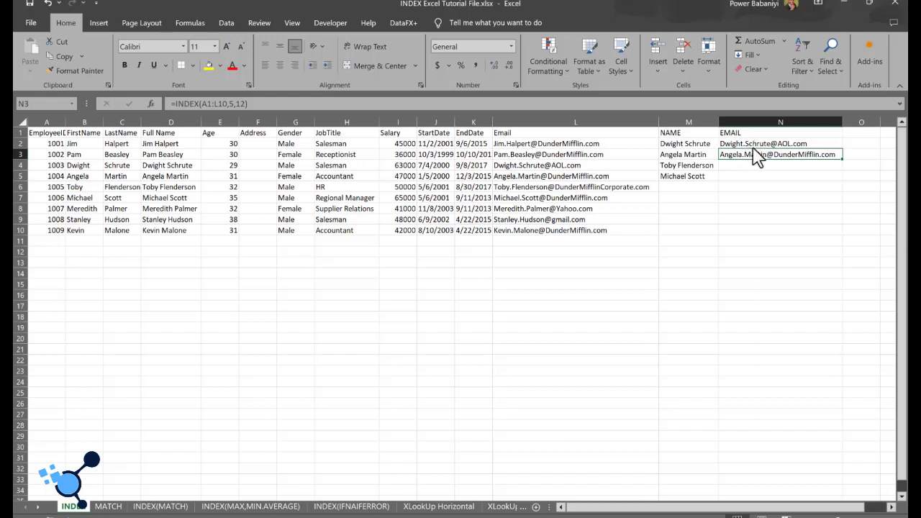
Step: Enter =INDEX(D2:D10,5) in cell N4 to return the fifth full name, and check it against the Full Name column
left_click(757, 165)
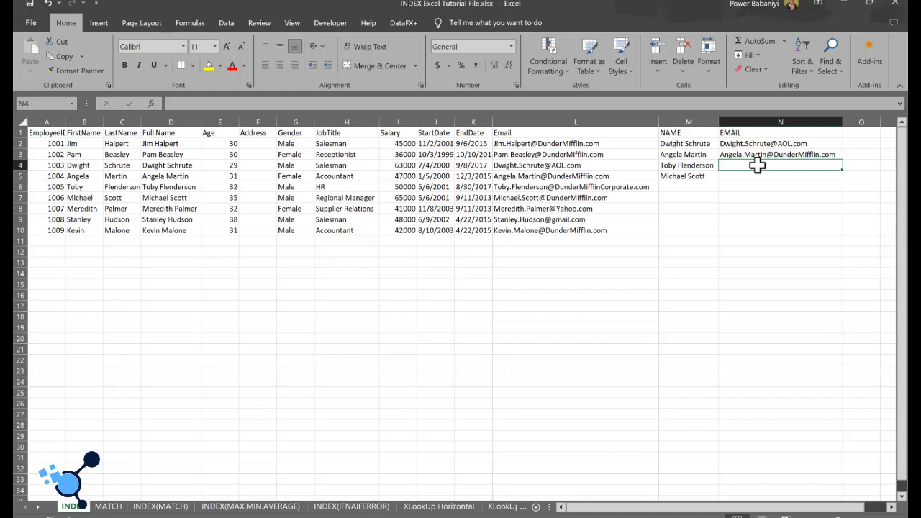
type("=INDE")
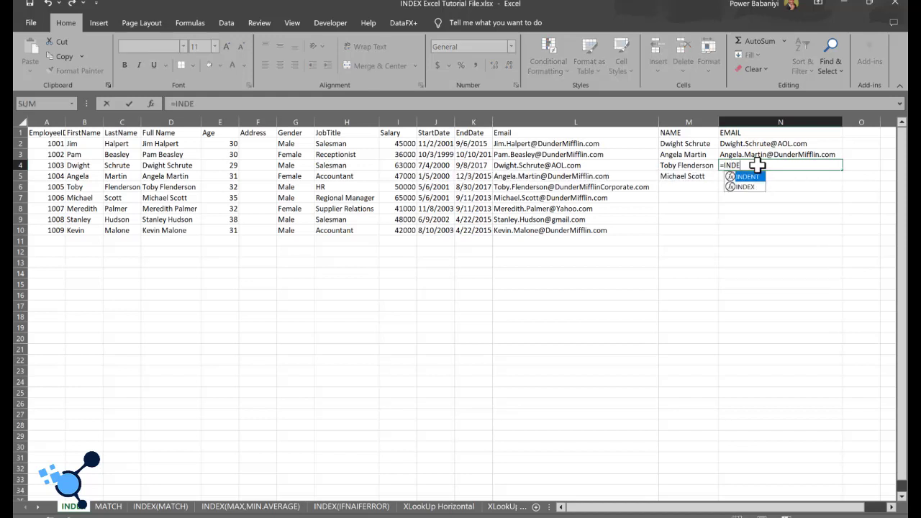
type("X(")
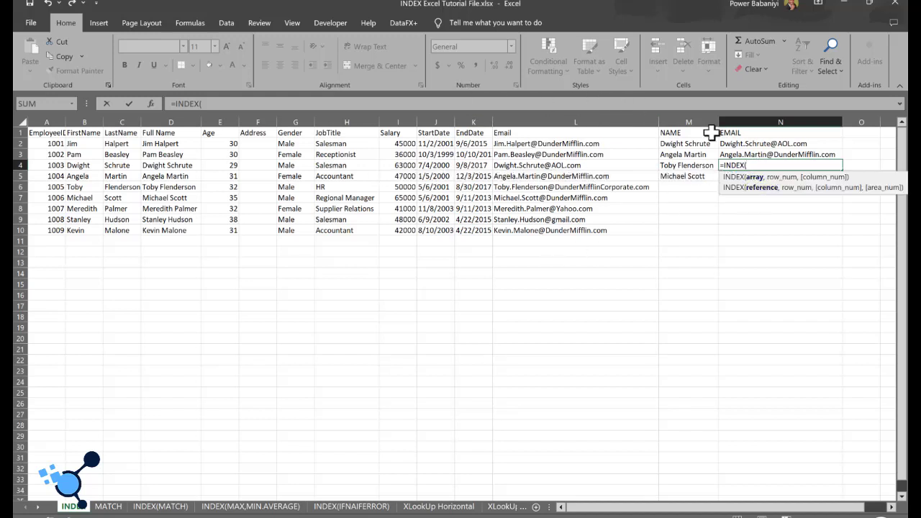
left_click(157, 145)
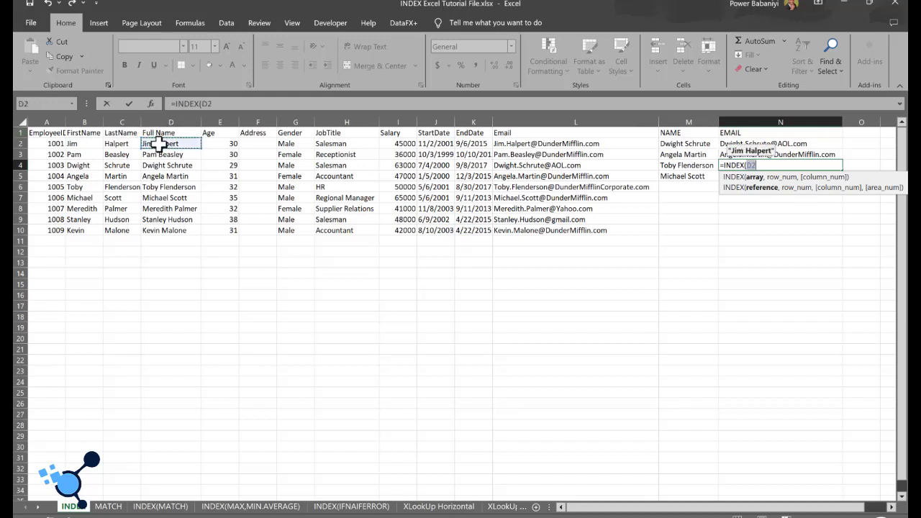
key("ctrl+shift+Down")
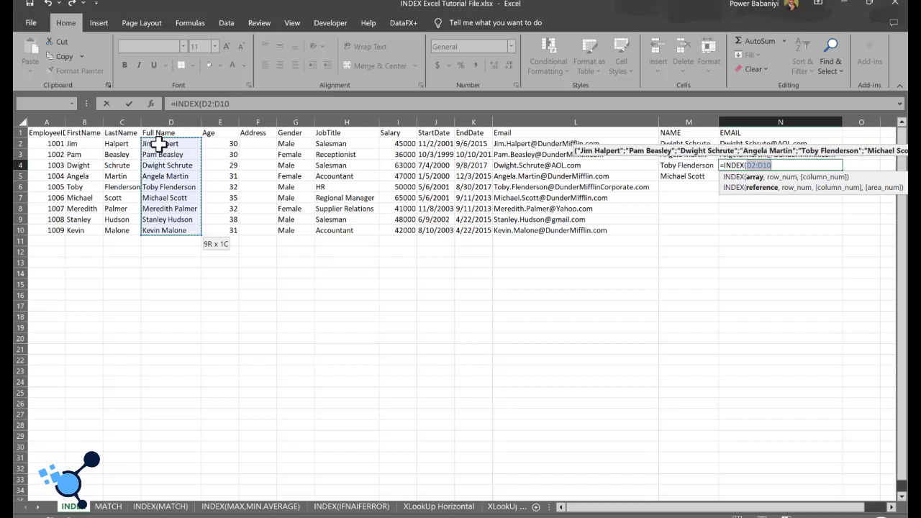
type(",")
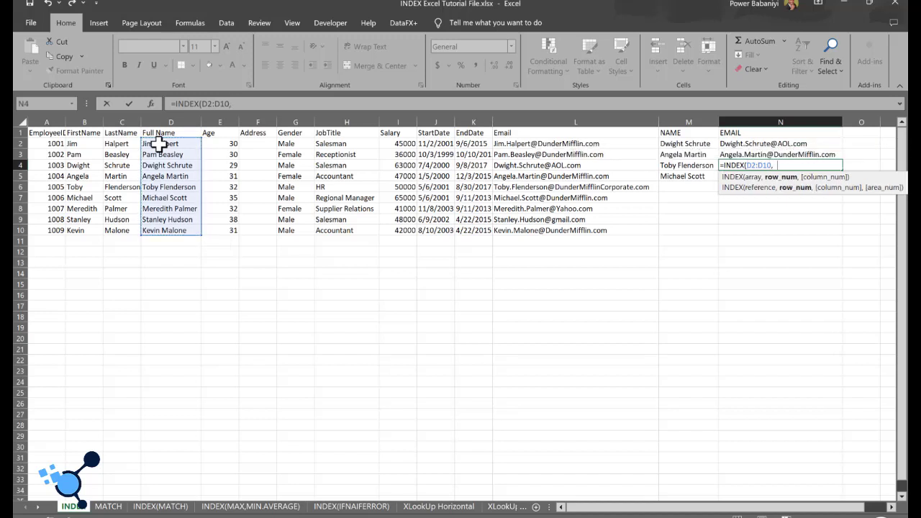
type("5)")
key("Return")
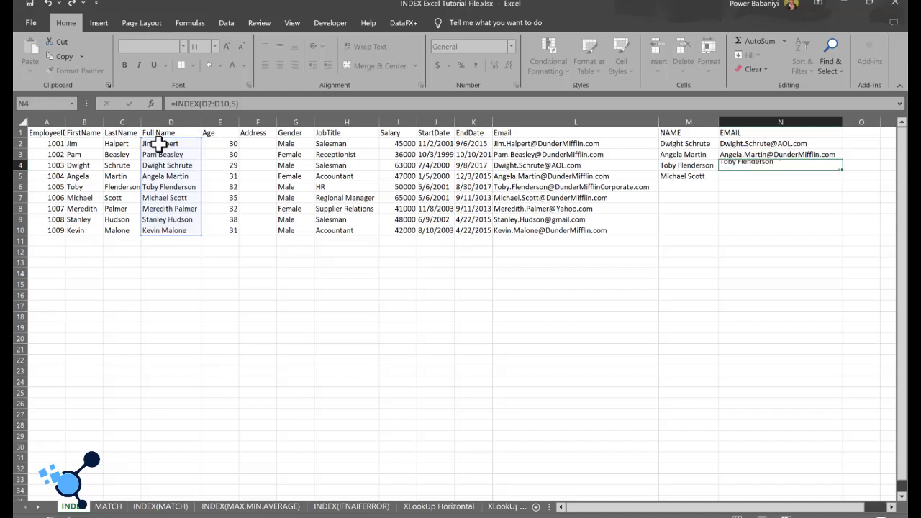
left_click(165, 188)
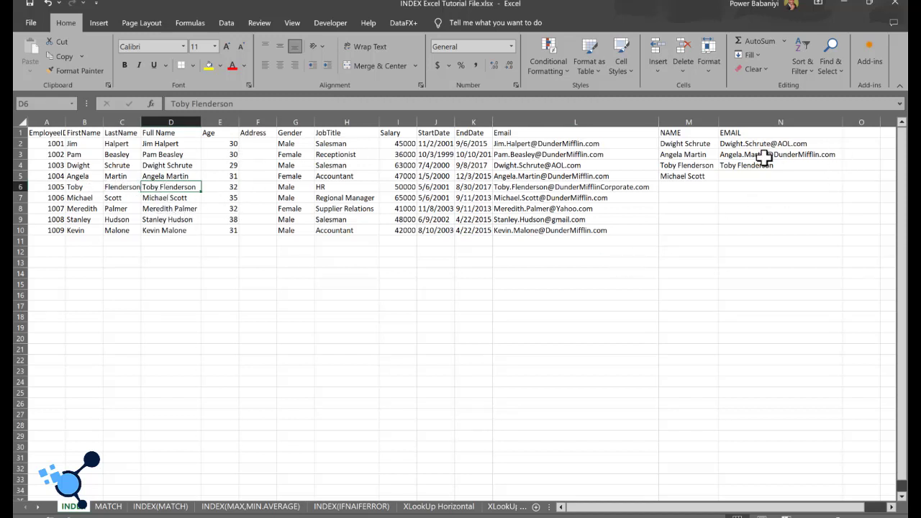
left_click(794, 156)
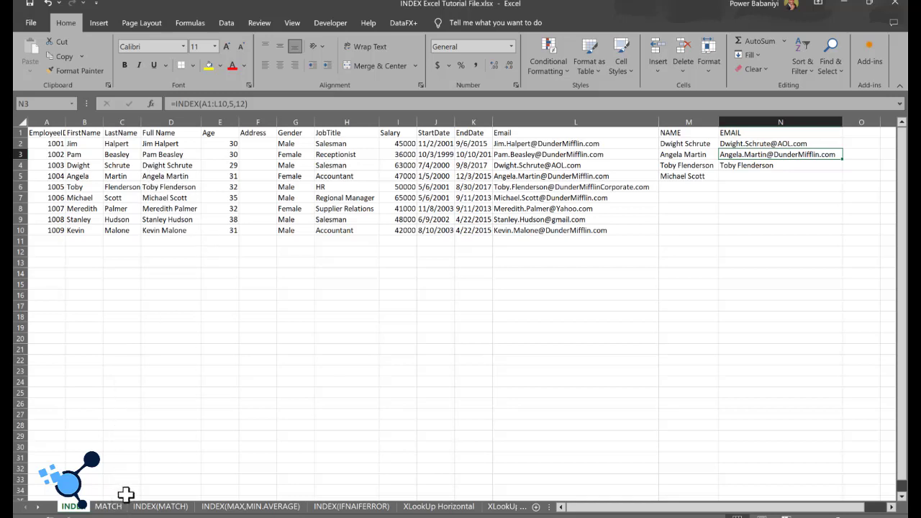
Step: On the INDEX(MATCH) sheet, enter the headings NAME in P1 and EMAIL in Q1 beside the employee table
left_click(115, 511)
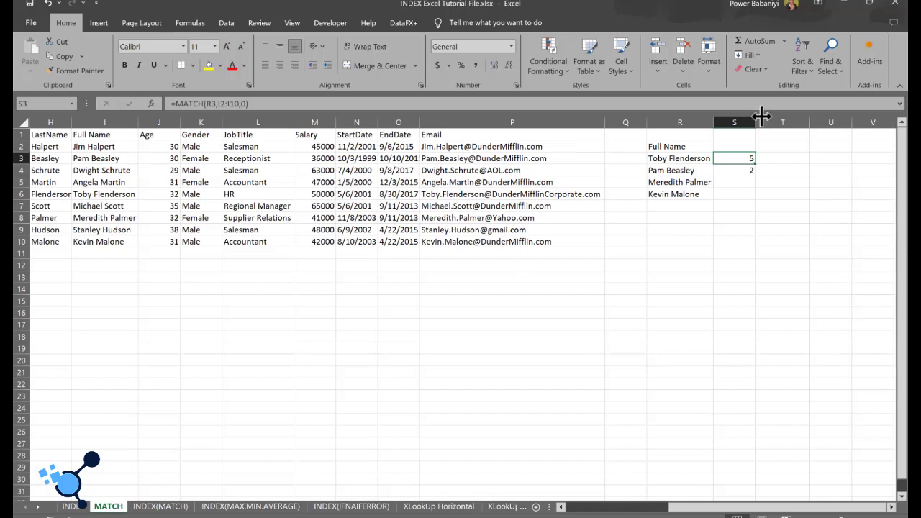
left_click(745, 195)
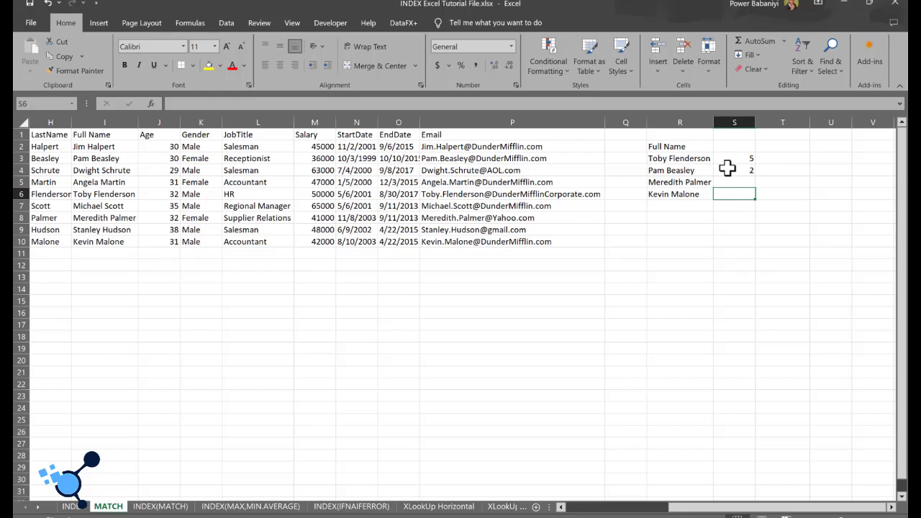
left_click(160, 507)
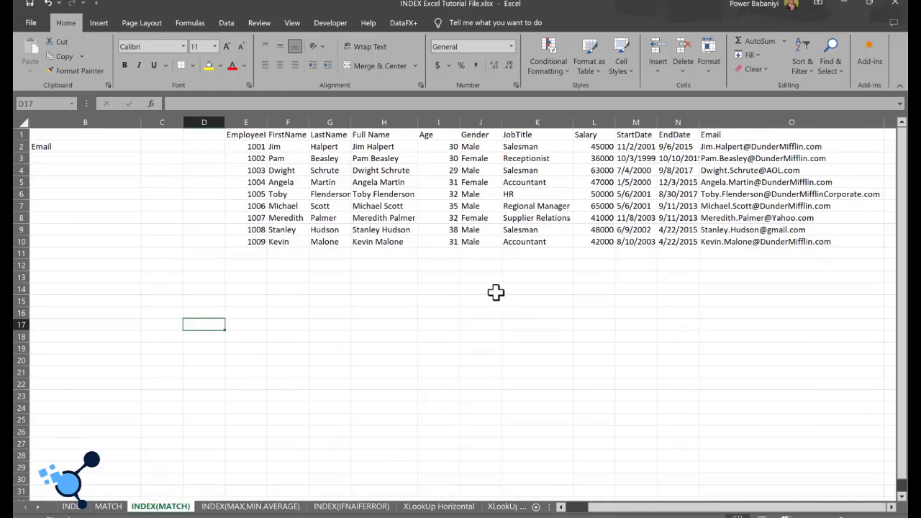
left_click_drag(650, 509, 662, 508)
left_click(892, 507)
left_click(892, 507)
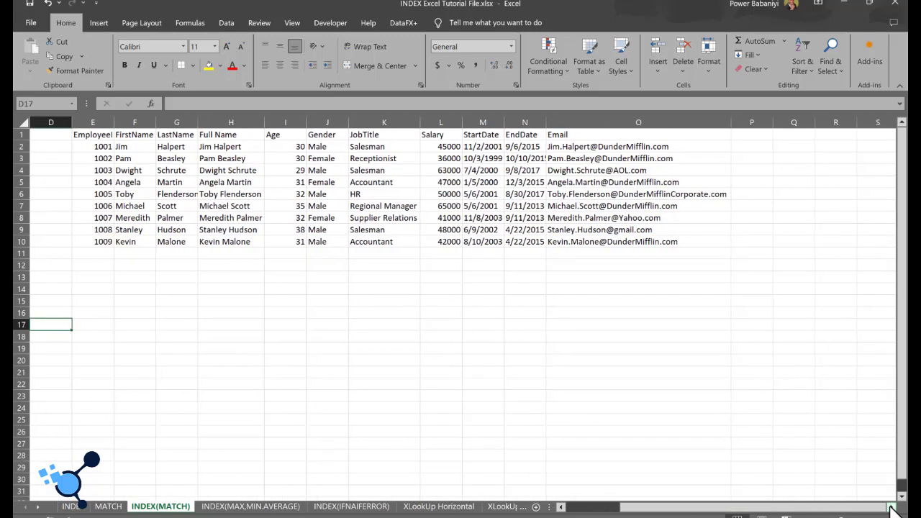
left_click(892, 507)
left_click(722, 138)
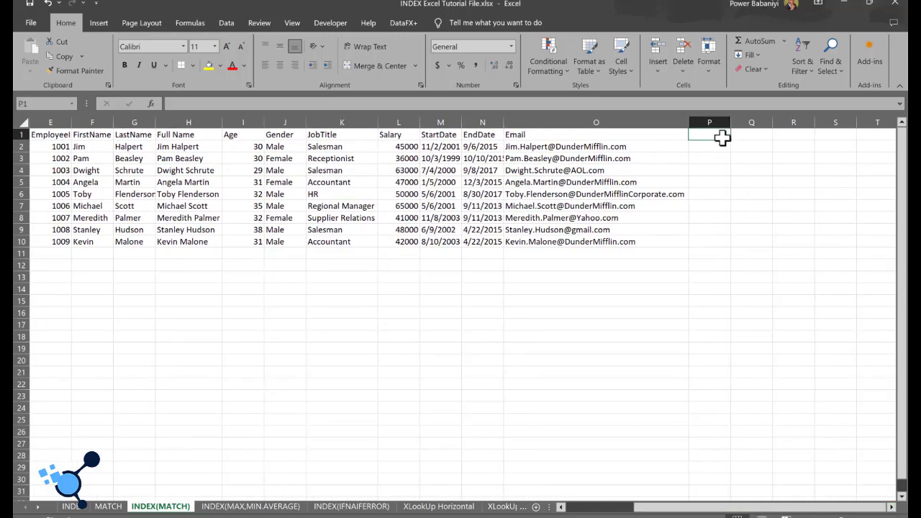
type("NAME")
key("Tab")
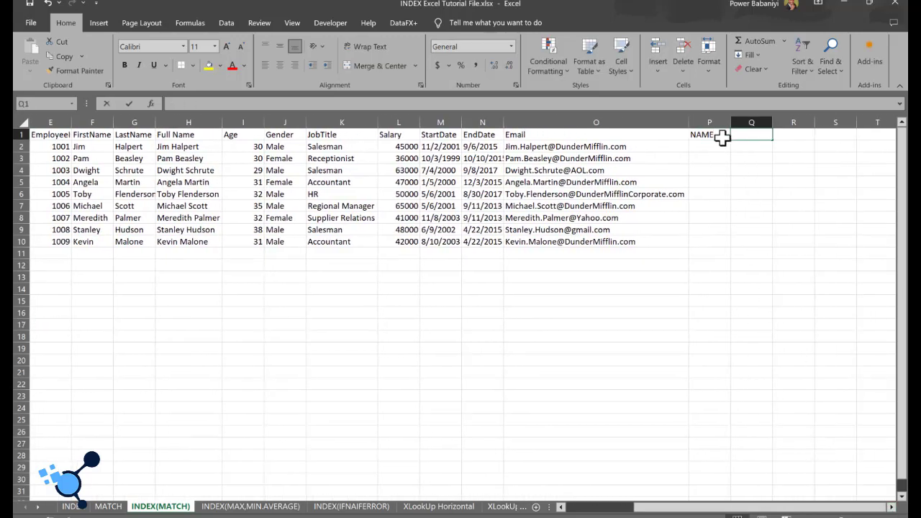
type("EMAIL")
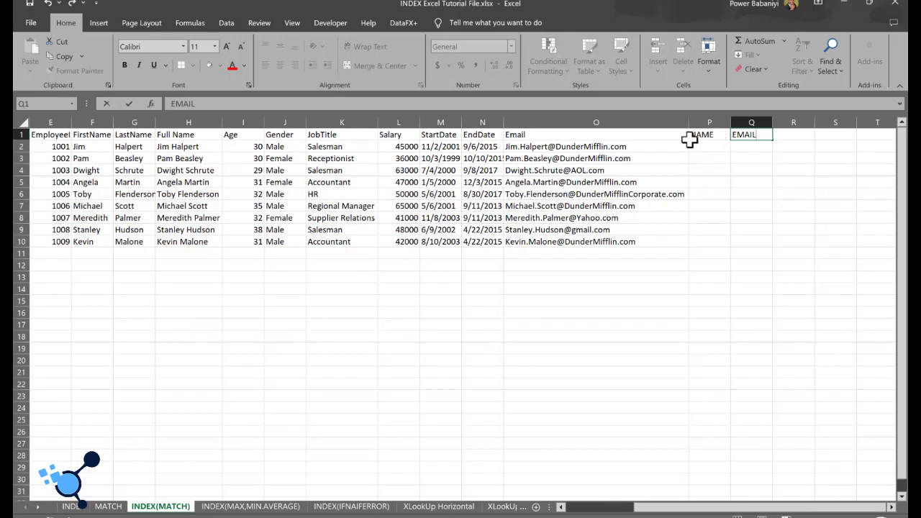
key("Return")
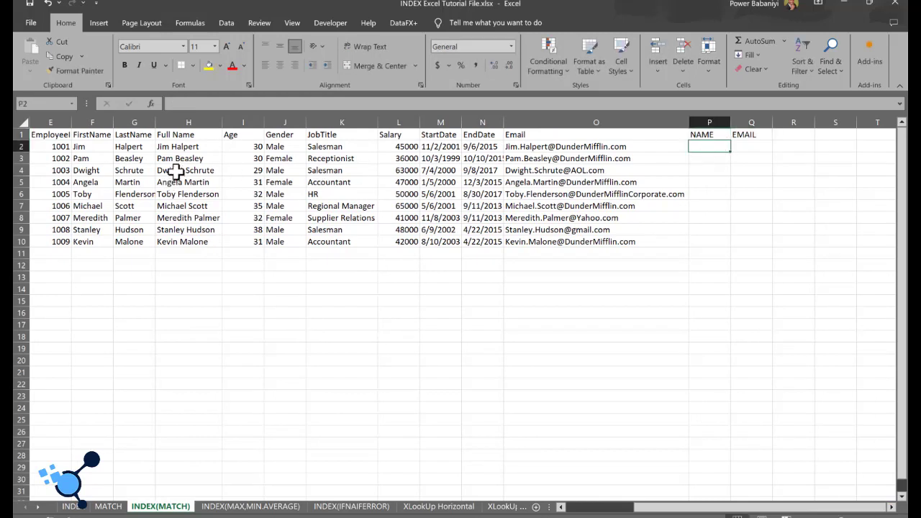
Step: Copy the full names in H4:H8 into P2:P6 under NAME and fit column P's width to them
left_click_drag(175, 172, 173, 215)
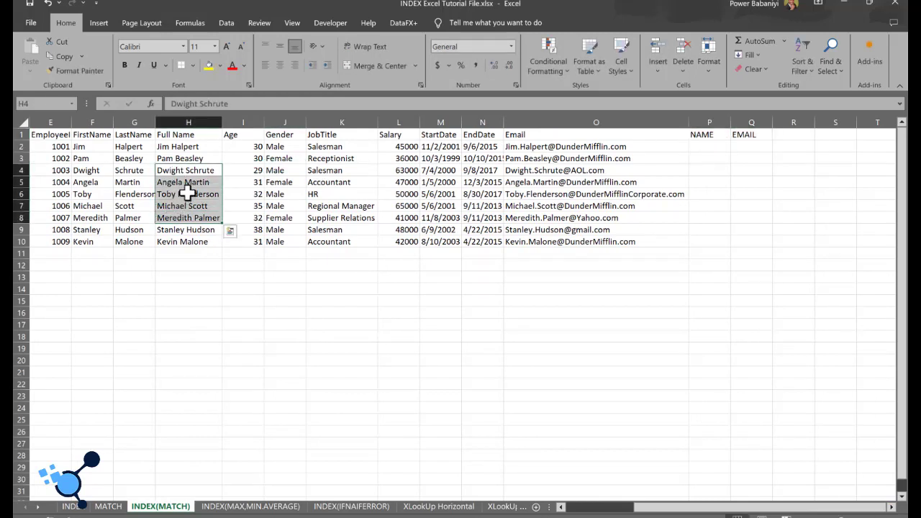
key("ctrl+c")
left_click(709, 146)
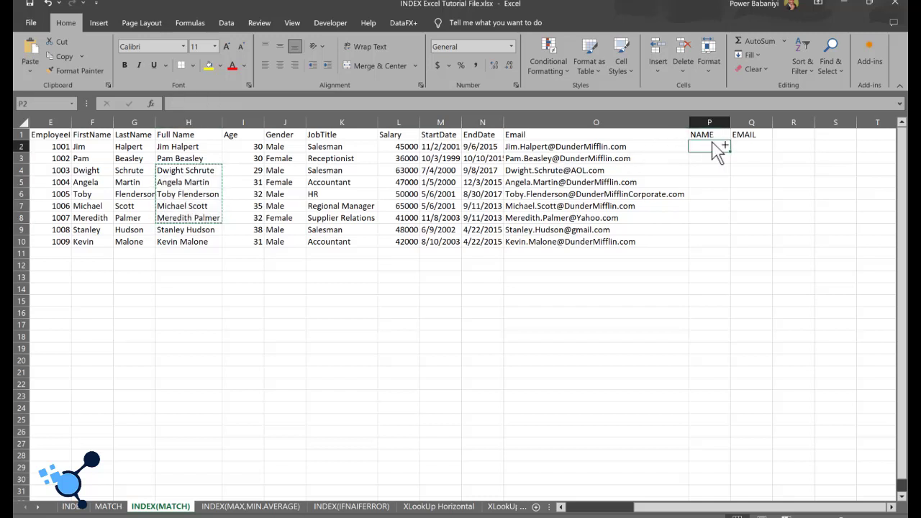
key("ctrl+v")
double_click(731, 128)
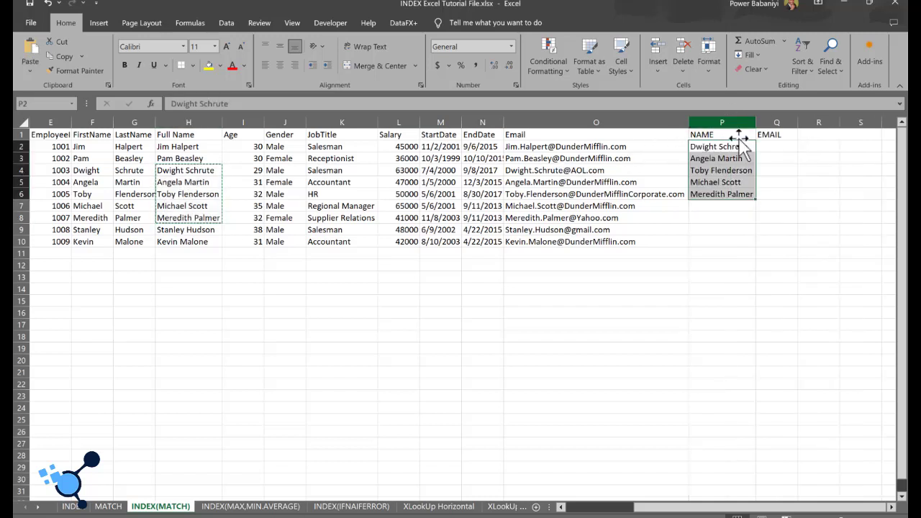
Step: Begin an INDEX formula in cell Q2 with the Email range O2:O10 as its array
left_click(779, 148)
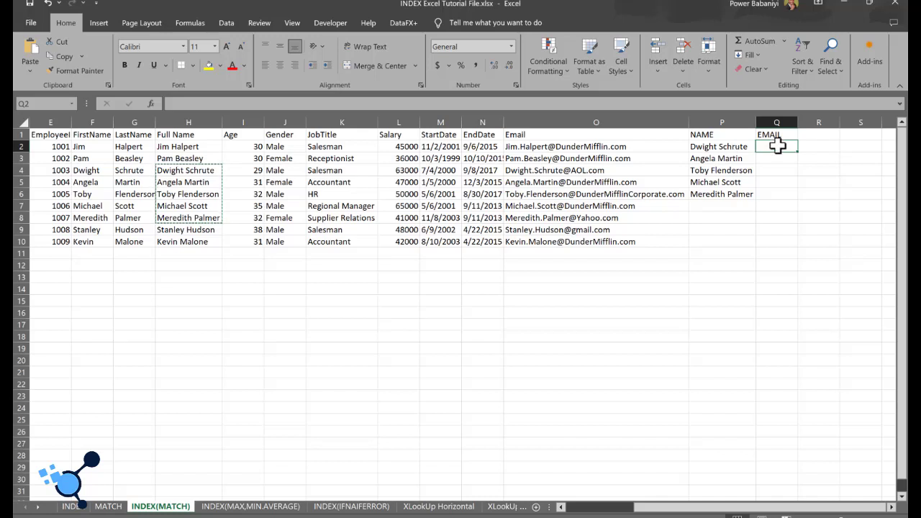
type("=INDEX")
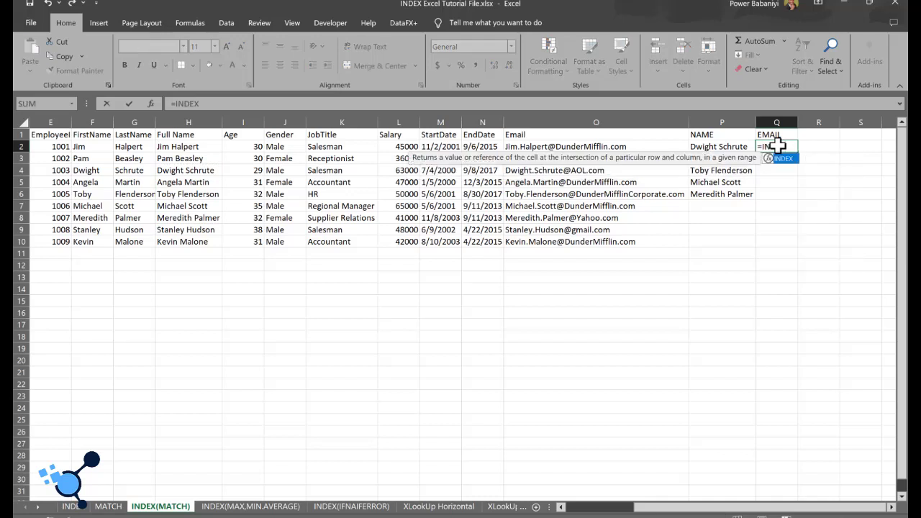
type("(")
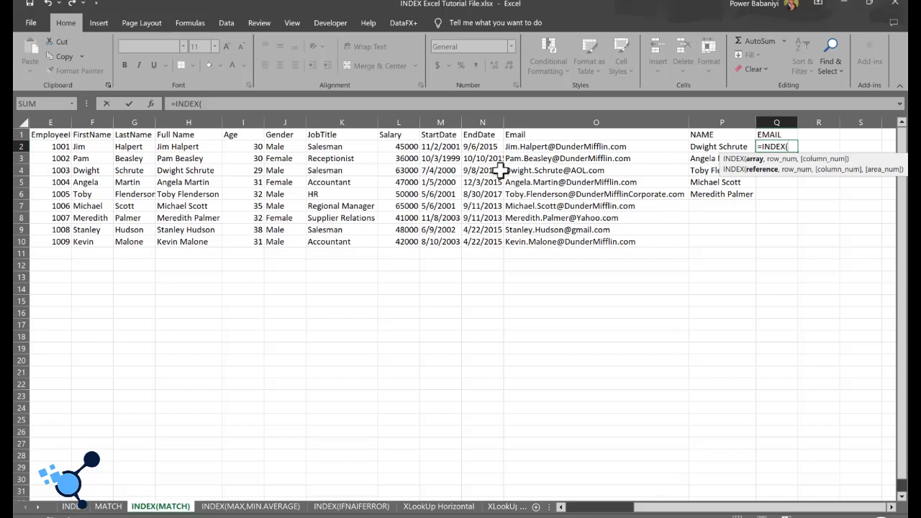
left_click(536, 146)
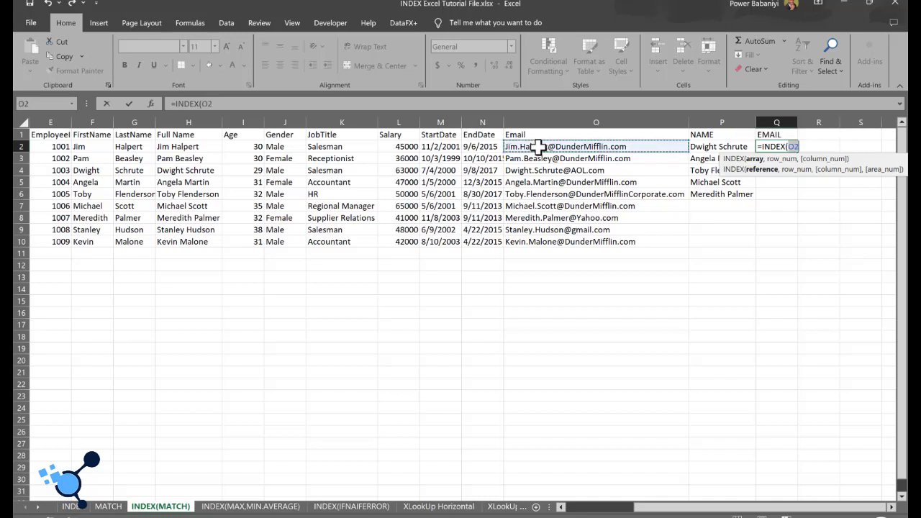
key("ctrl+shift+Down")
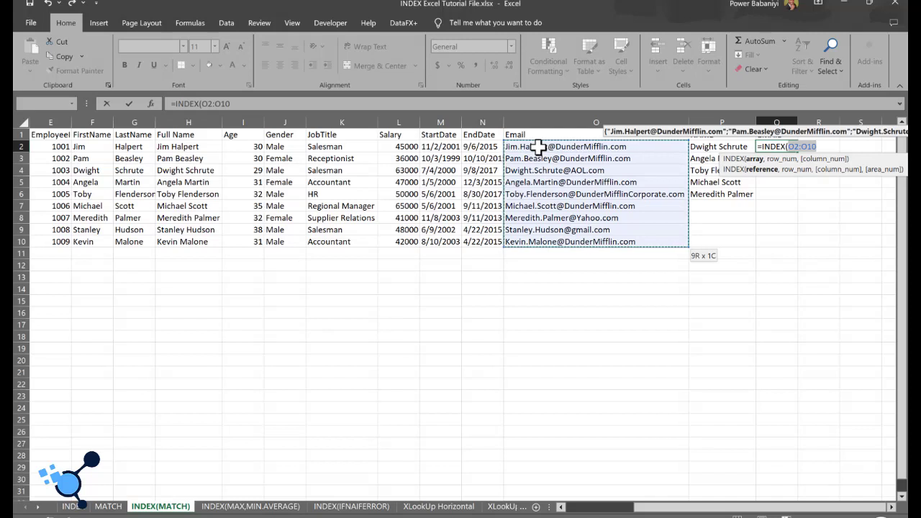
key("Right")
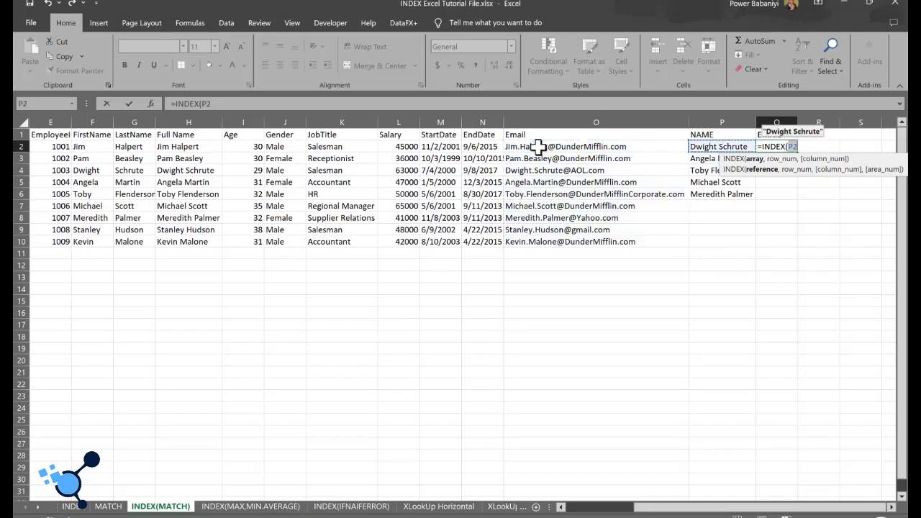
key("Left")
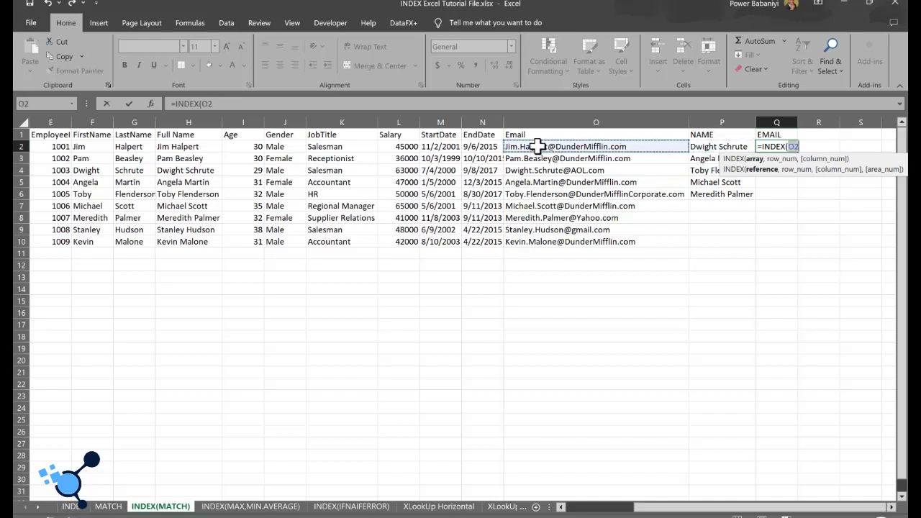
key("ctrl+shift+Down")
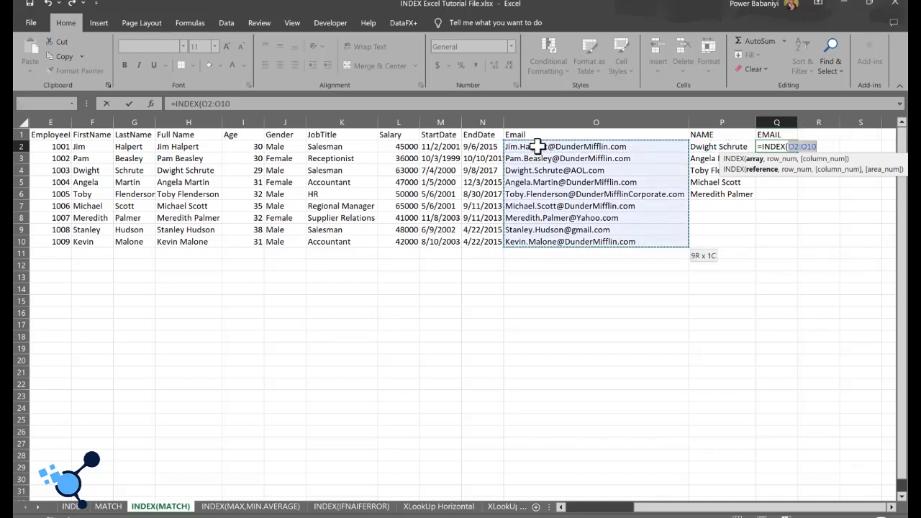
type(",")
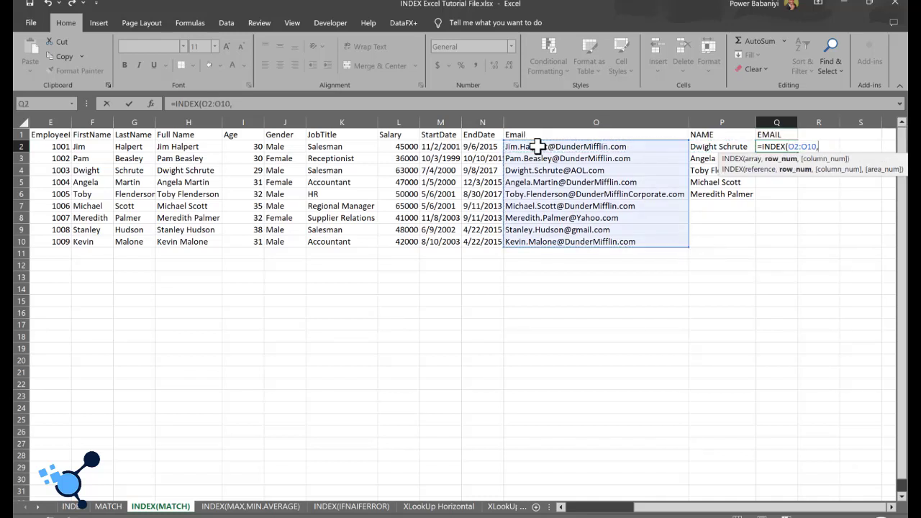
type("MATCH(")
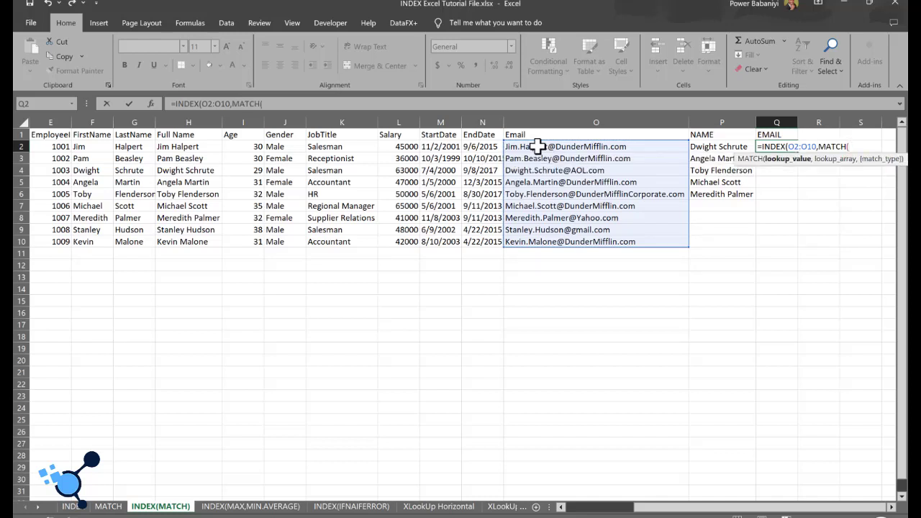
Step: Complete the Q2 formula as =INDEX(O2:O10,MATCH(P2,H2:H10,0)) and fit column Q's width to the returned email
left_click(709, 148)
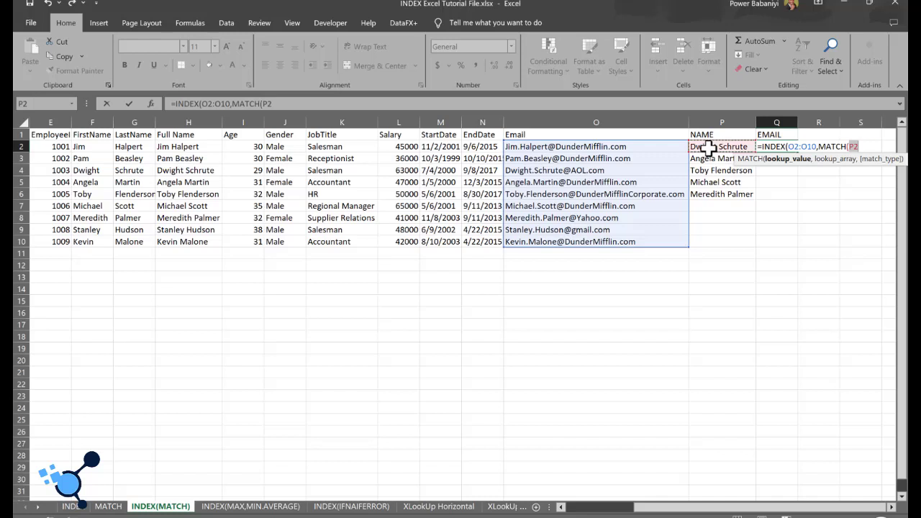
type(",")
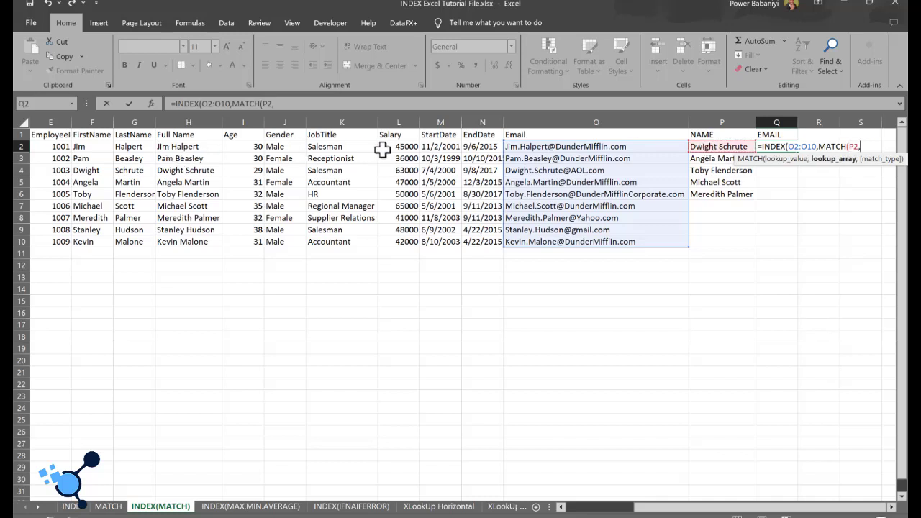
left_click(189, 146)
key("ctrl+shift+Down")
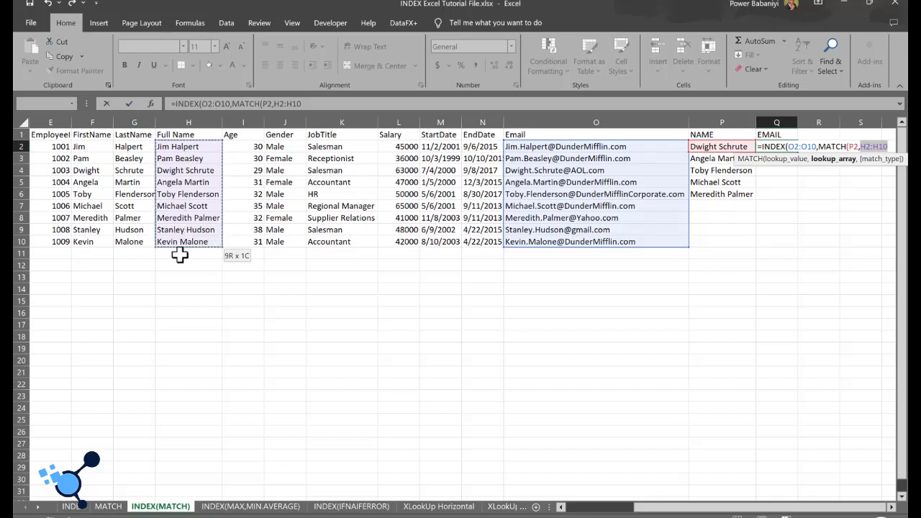
type(",")
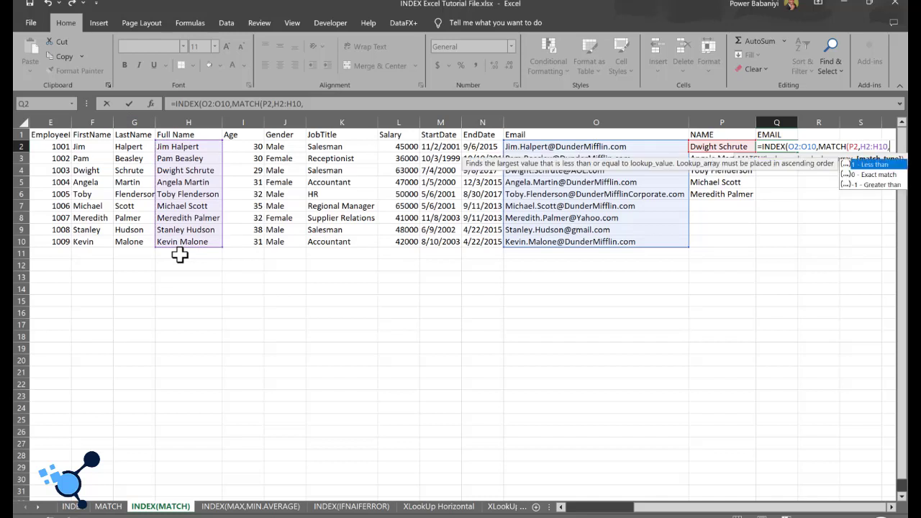
type("0)")
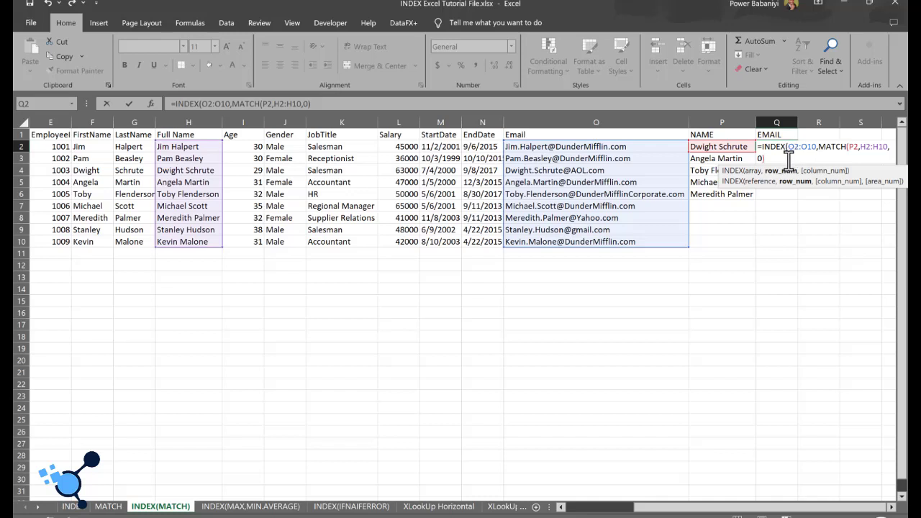
type(")")
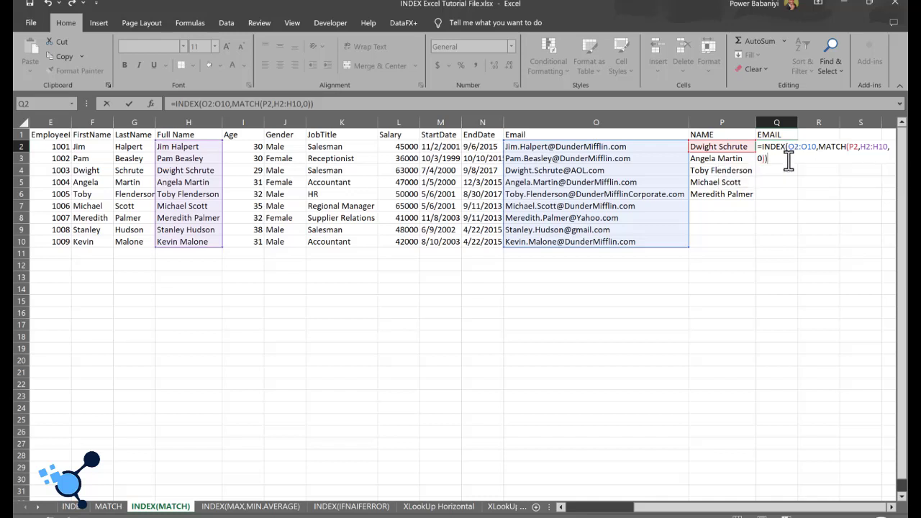
key("Return")
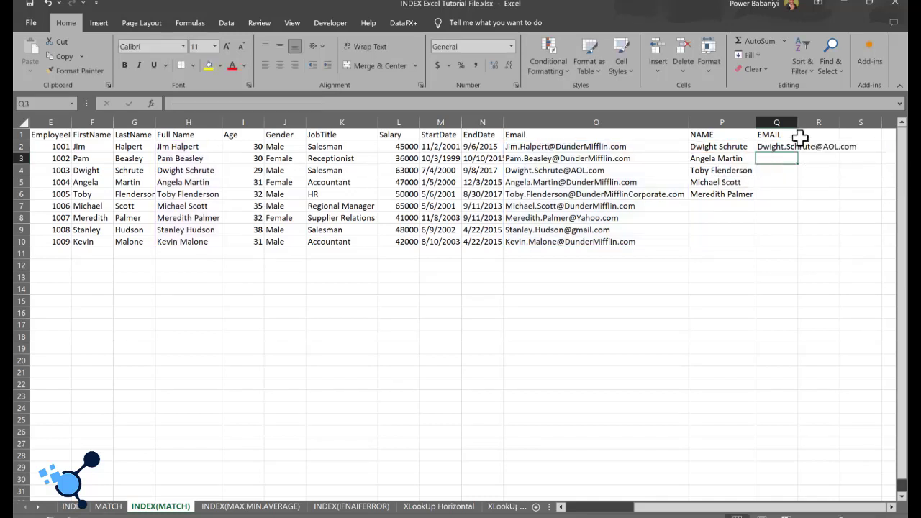
double_click(797, 121)
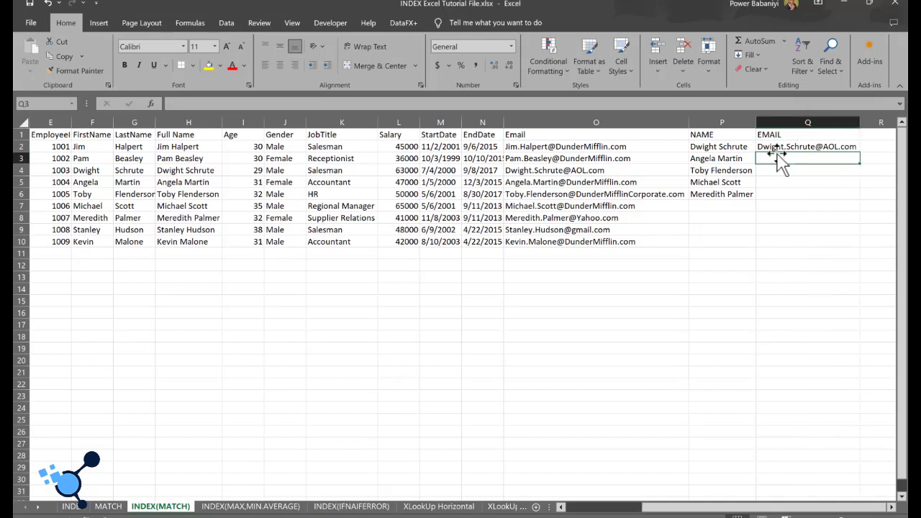